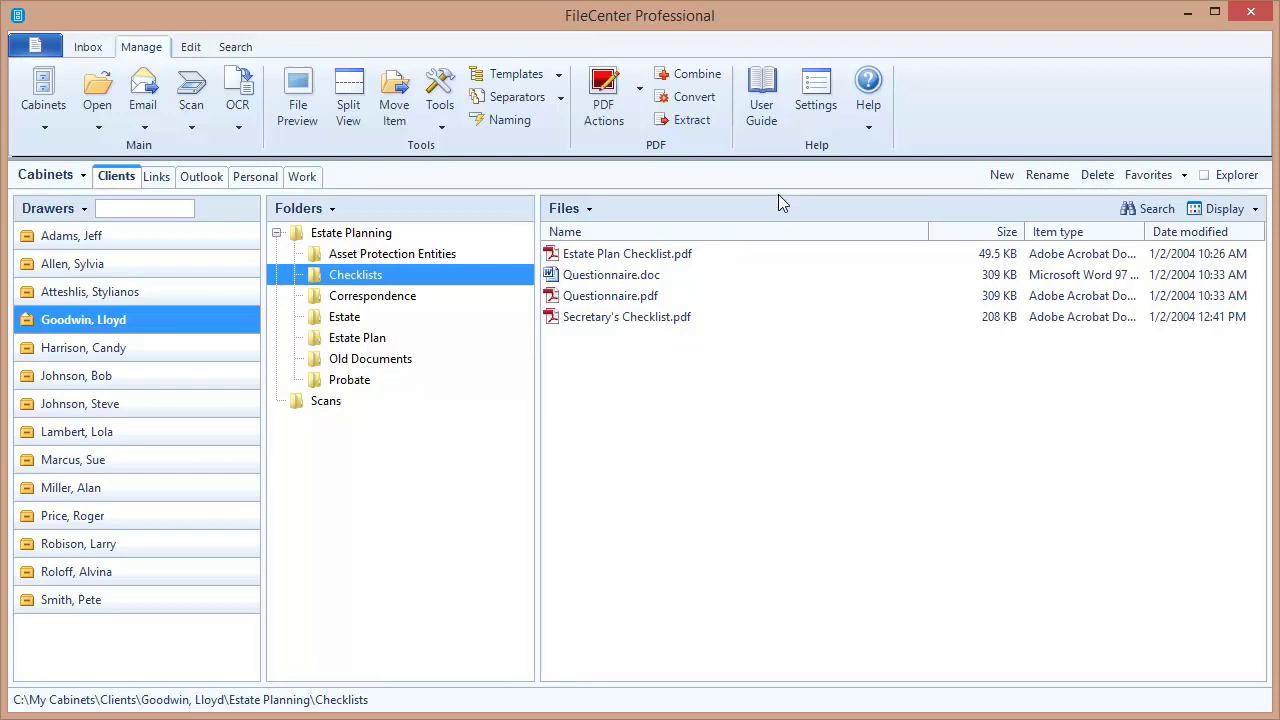
Step: Check 'Enable custom SaveAs & Open Dialogs' on FileCenter's Save/Open Dialogs settings page
{"action": "left_click", "coordinate": [817, 100]}
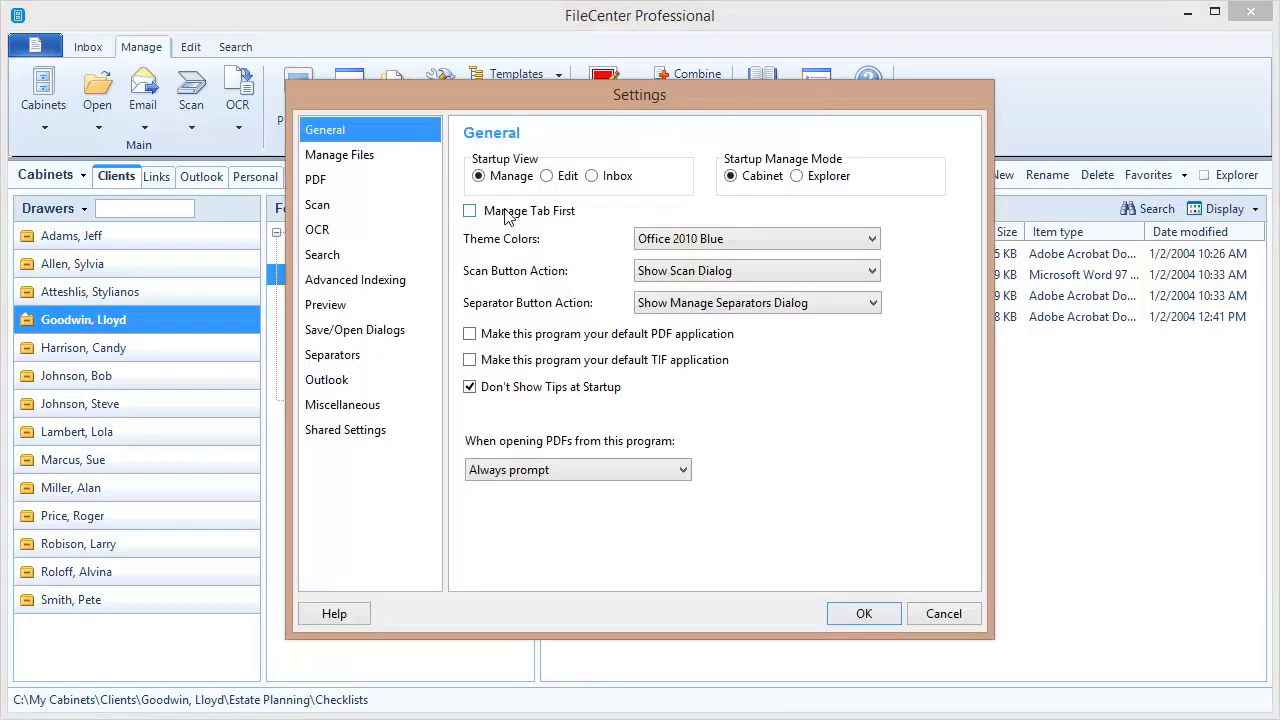
{"action": "left_click", "coordinate": [360, 338]}
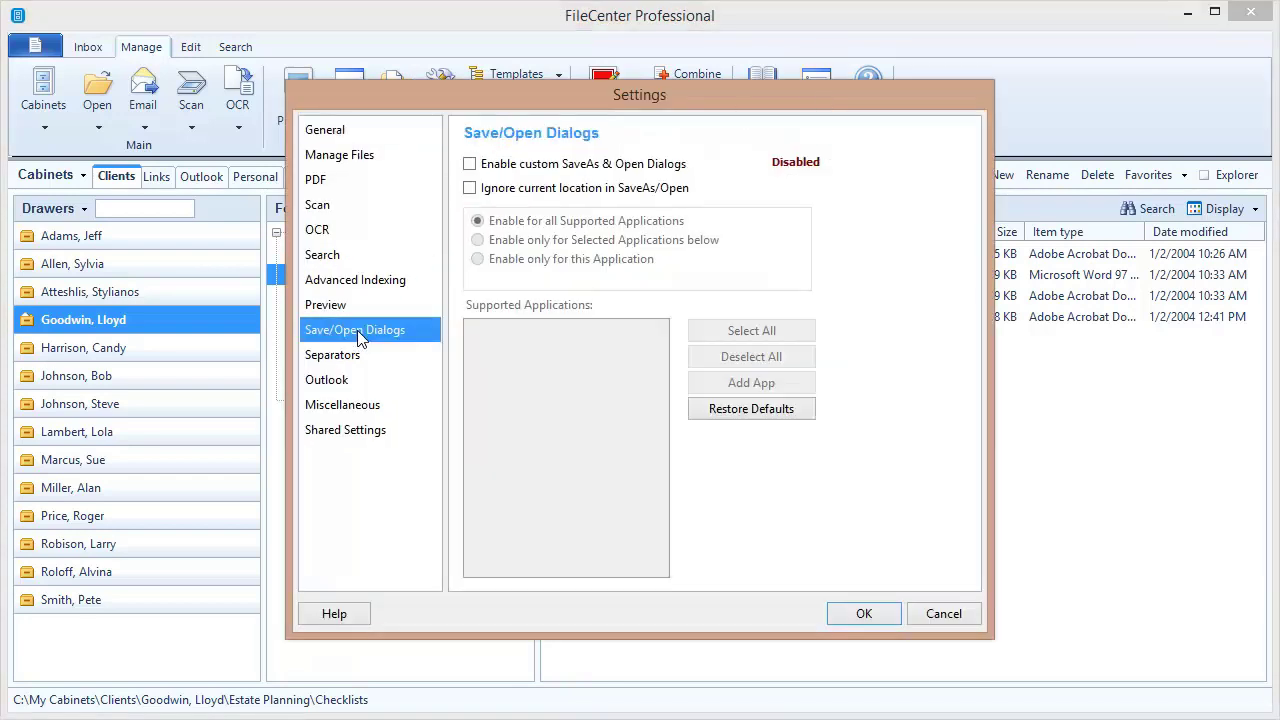
{"action": "left_click", "coordinate": [471, 165]}
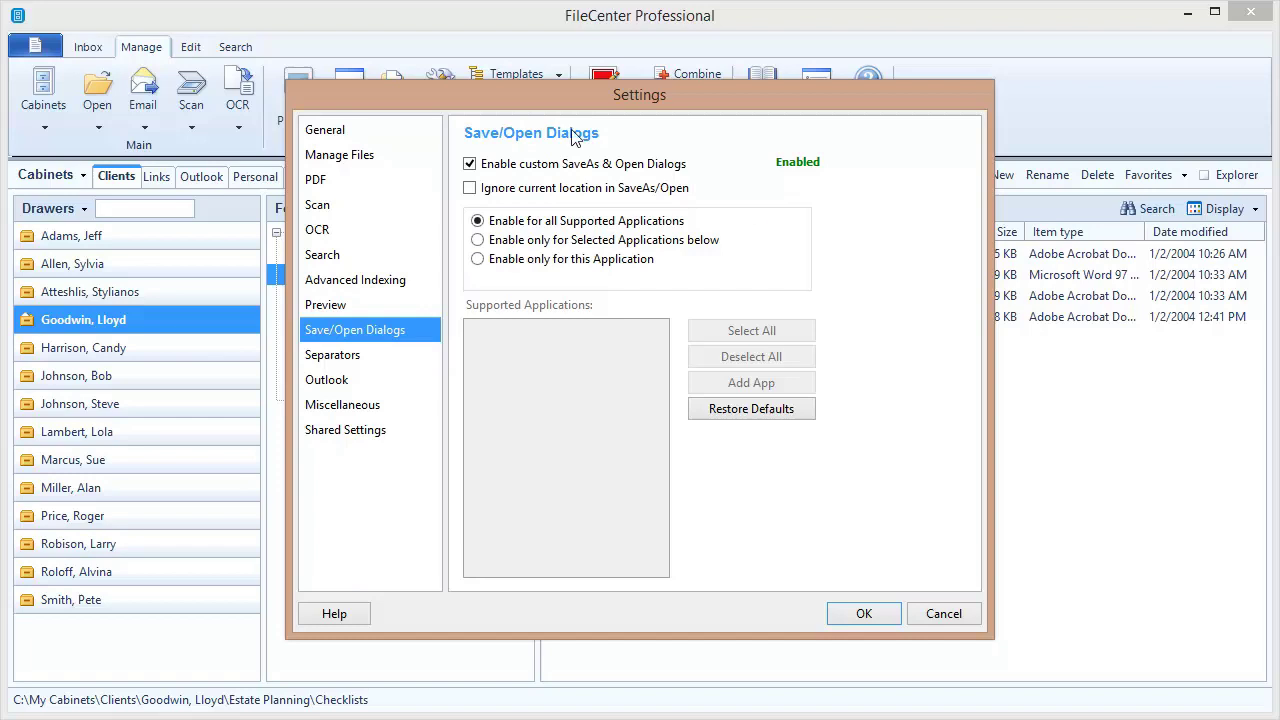
Step: Apply the FileCenter settings and return to Word's Document1 reading 'This is a document'
{"action": "left_click", "coordinate": [863, 613]}
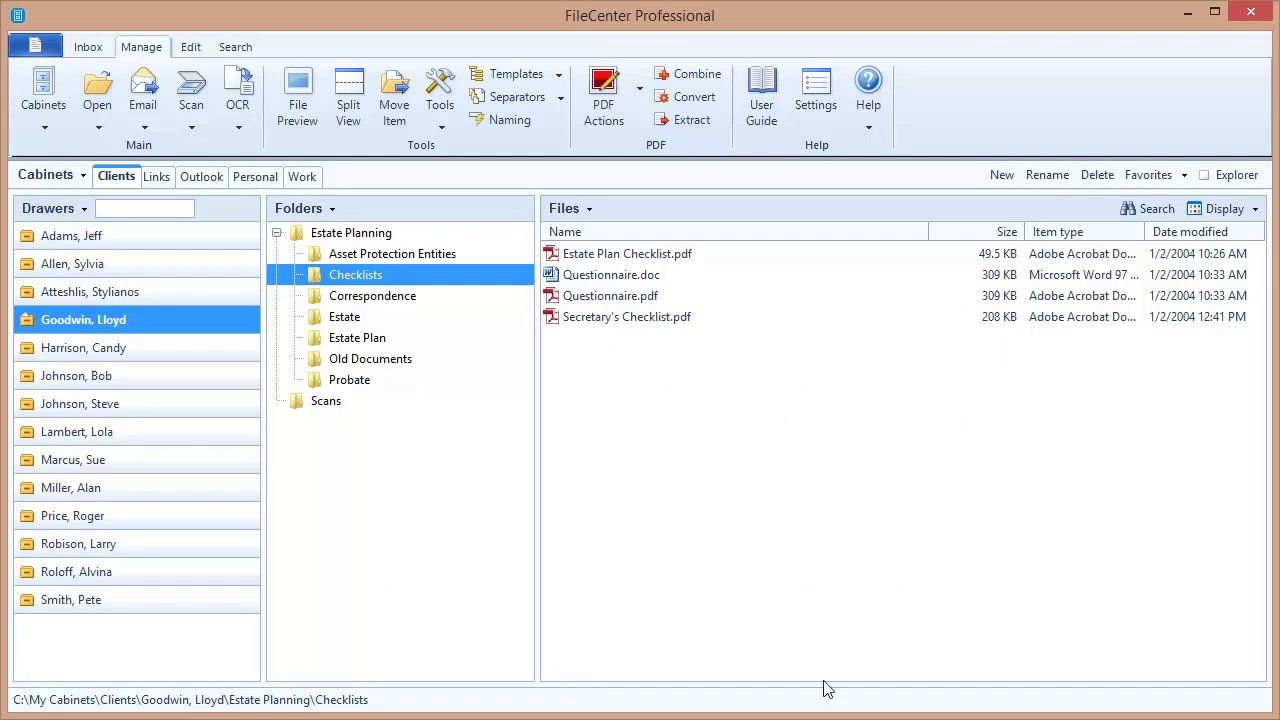
{"action": "key", "text": "alt+Tab"}
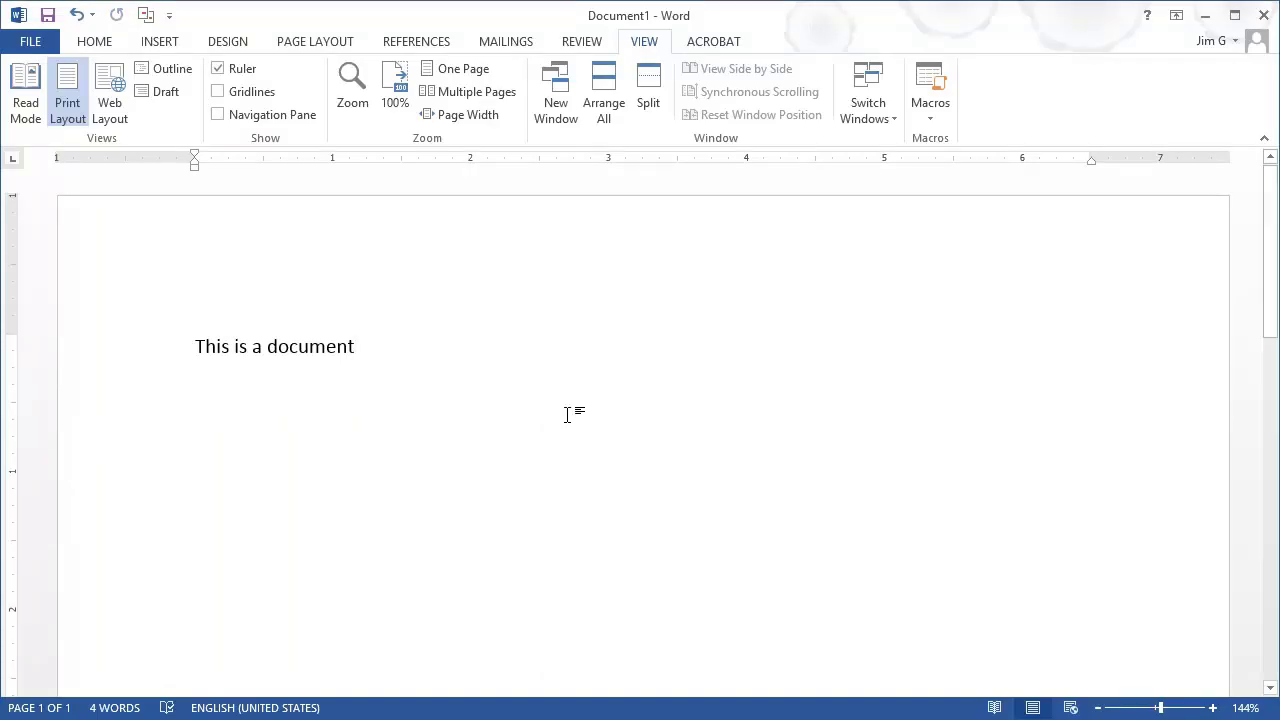
Step: Save Document1 to bring up FileCenter's Save As, then browse its Files, Drawers and Folders menus
{"action": "left_click", "coordinate": [47, 18]}
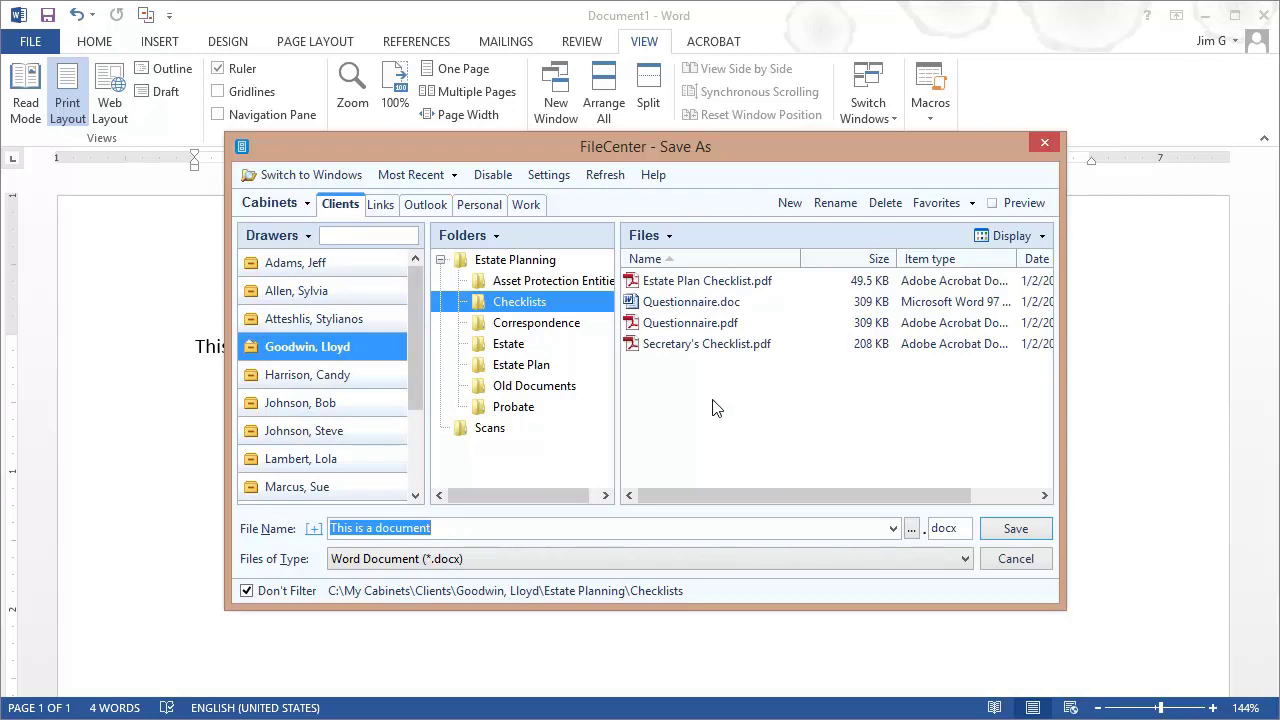
{"action": "left_click", "coordinate": [648, 236]}
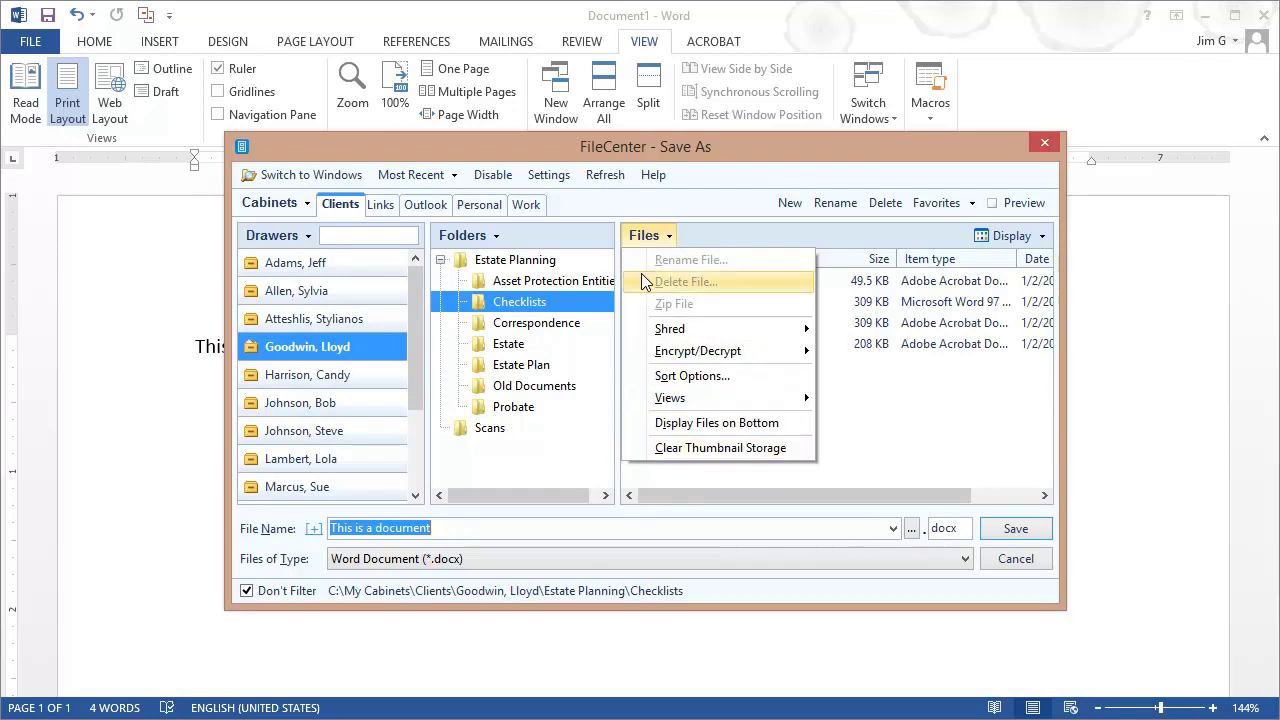
{"action": "left_click", "coordinate": [646, 236]}
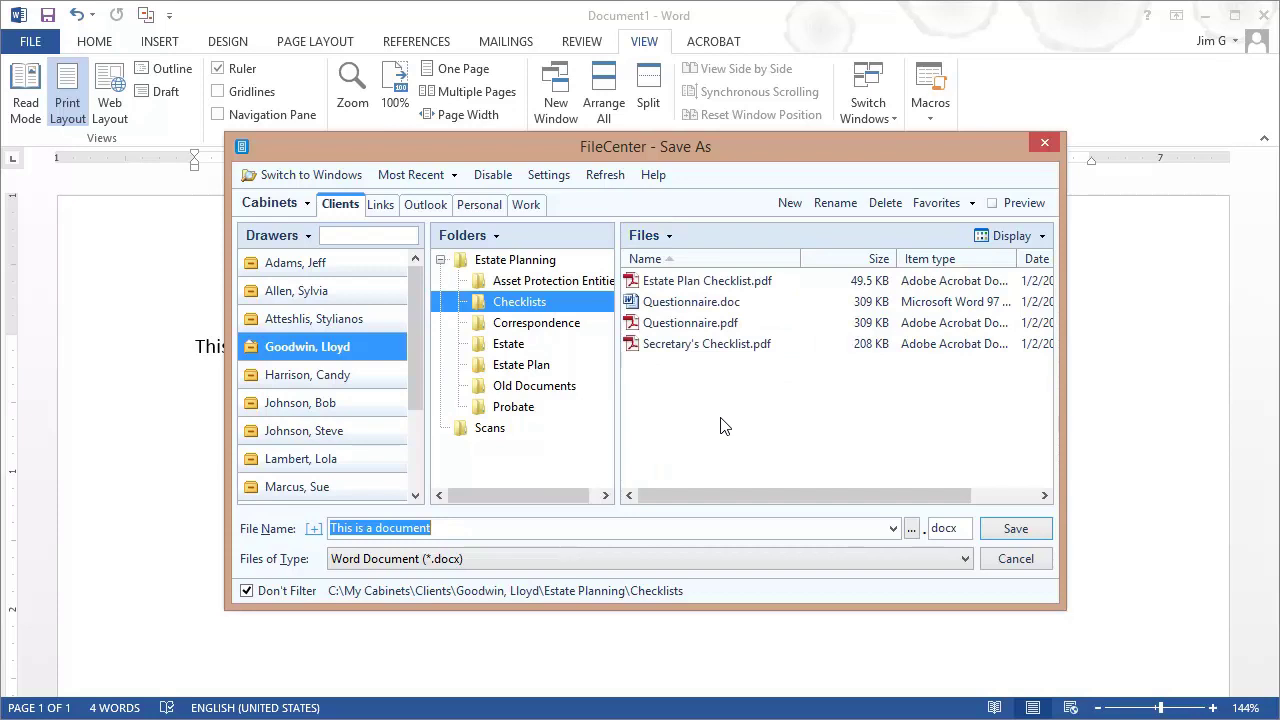
{"action": "left_click", "coordinate": [293, 233]}
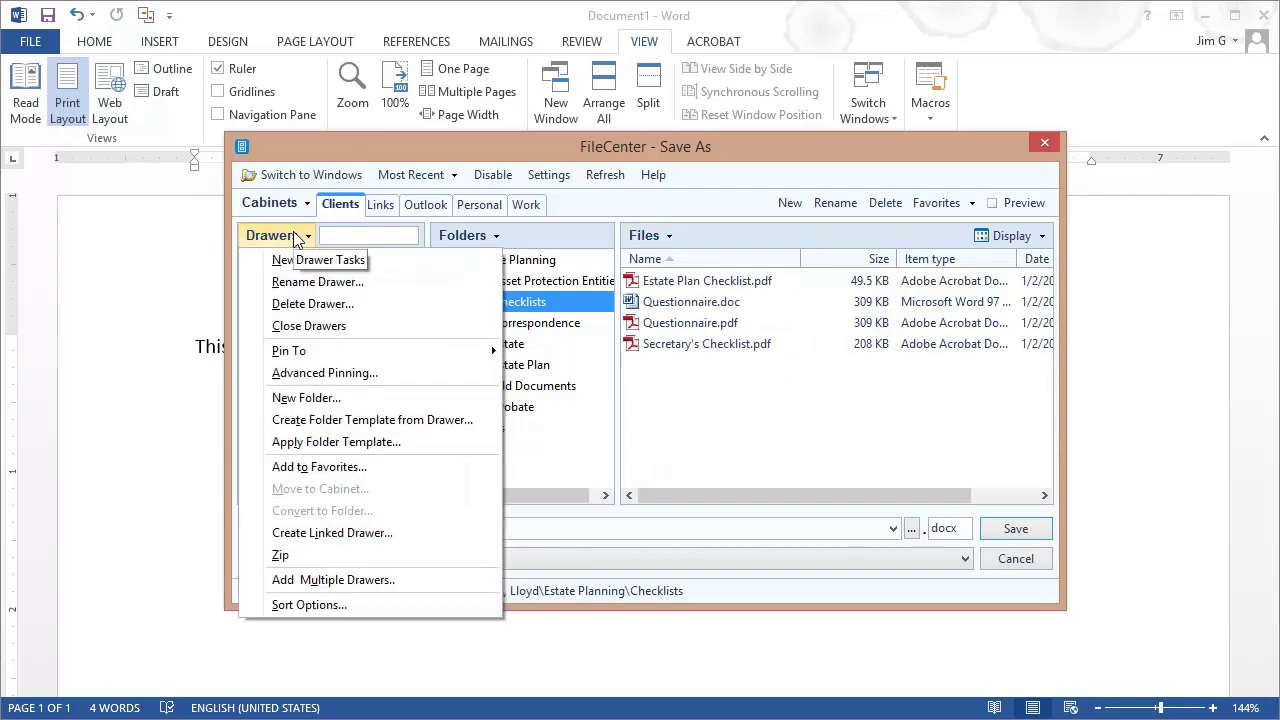
{"action": "left_click", "coordinate": [297, 238]}
{"action": "left_click", "coordinate": [471, 238]}
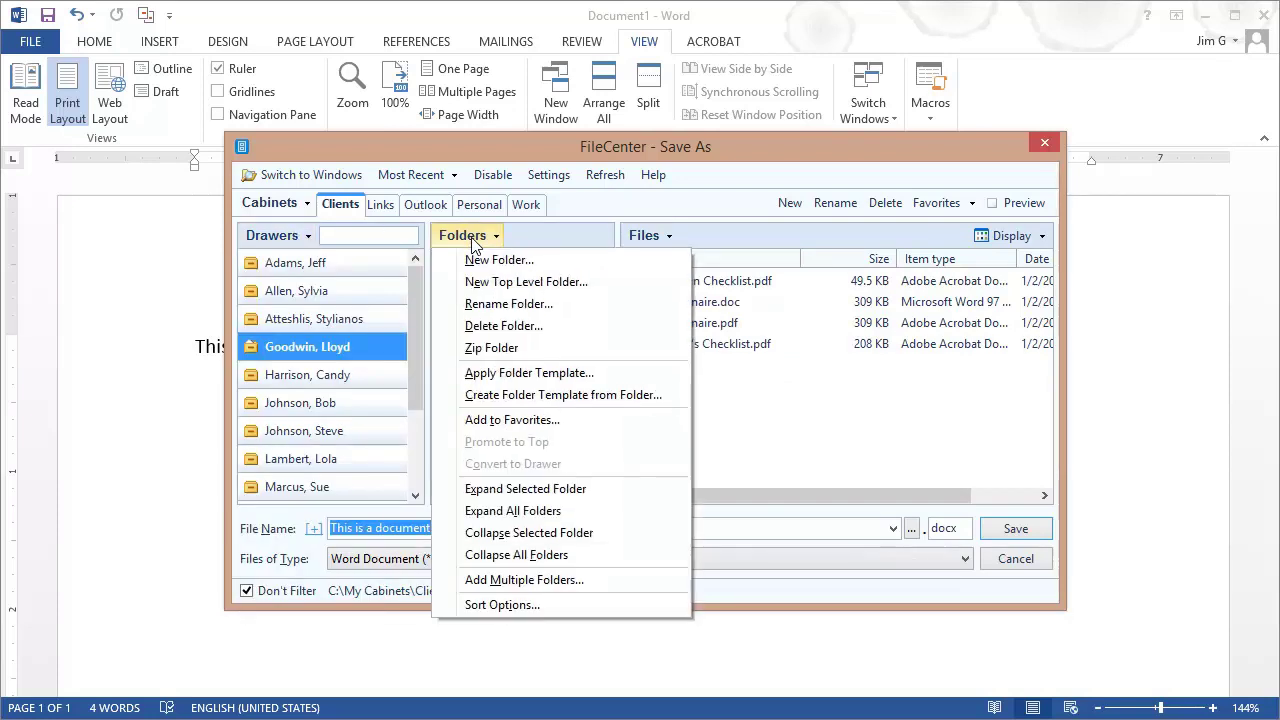
{"action": "left_click", "coordinate": [473, 240]}
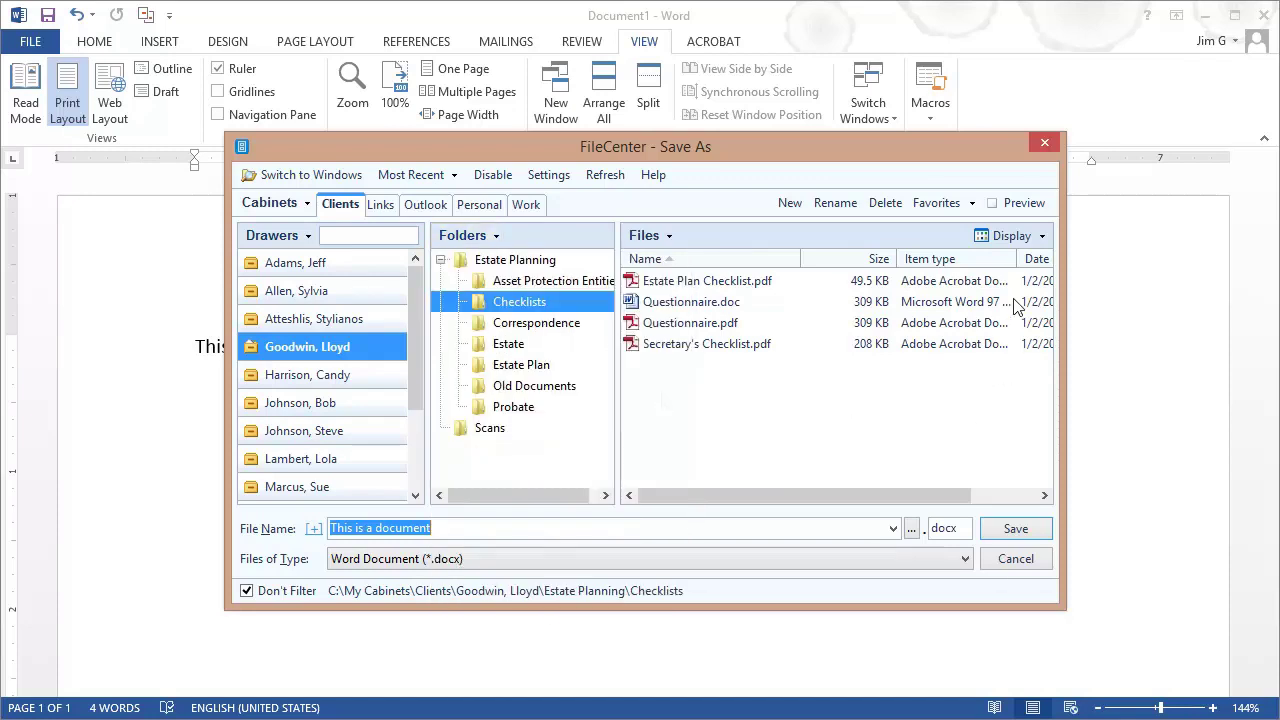
Step: Switch the file display to Enhanced Thumbnails, then back to Details
{"action": "left_click", "coordinate": [1042, 236]}
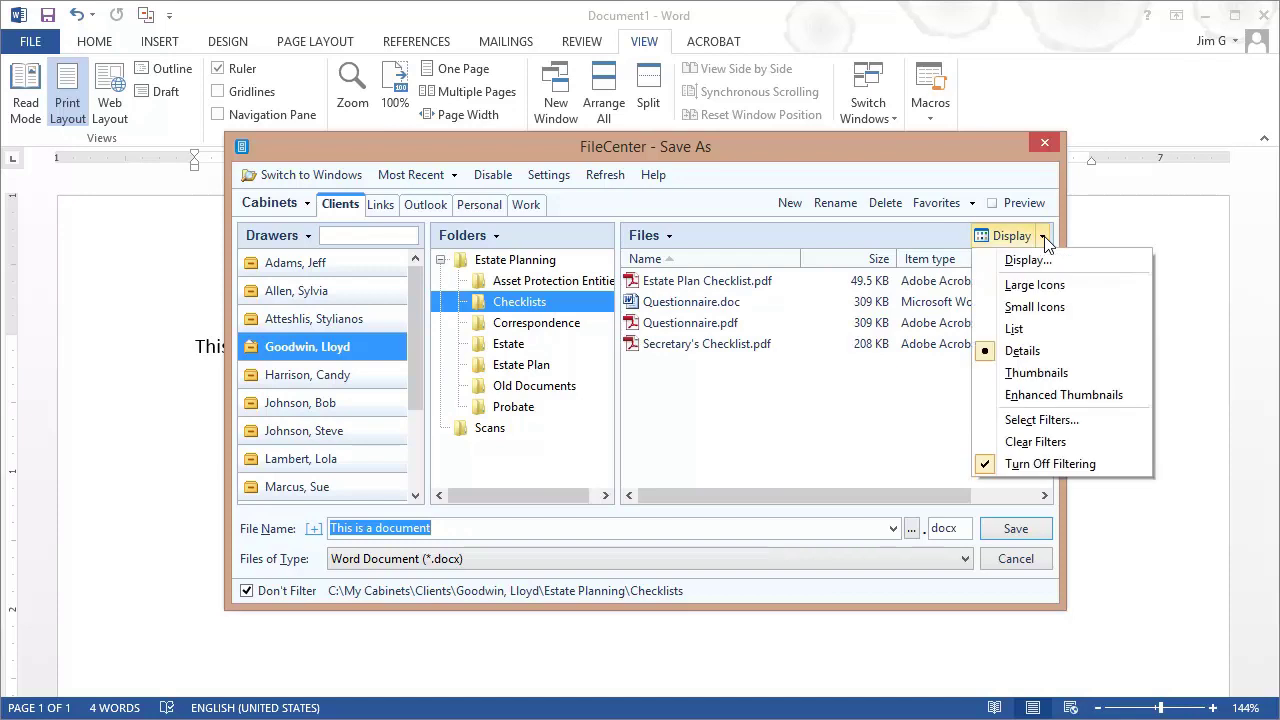
{"action": "left_click", "coordinate": [1040, 395]}
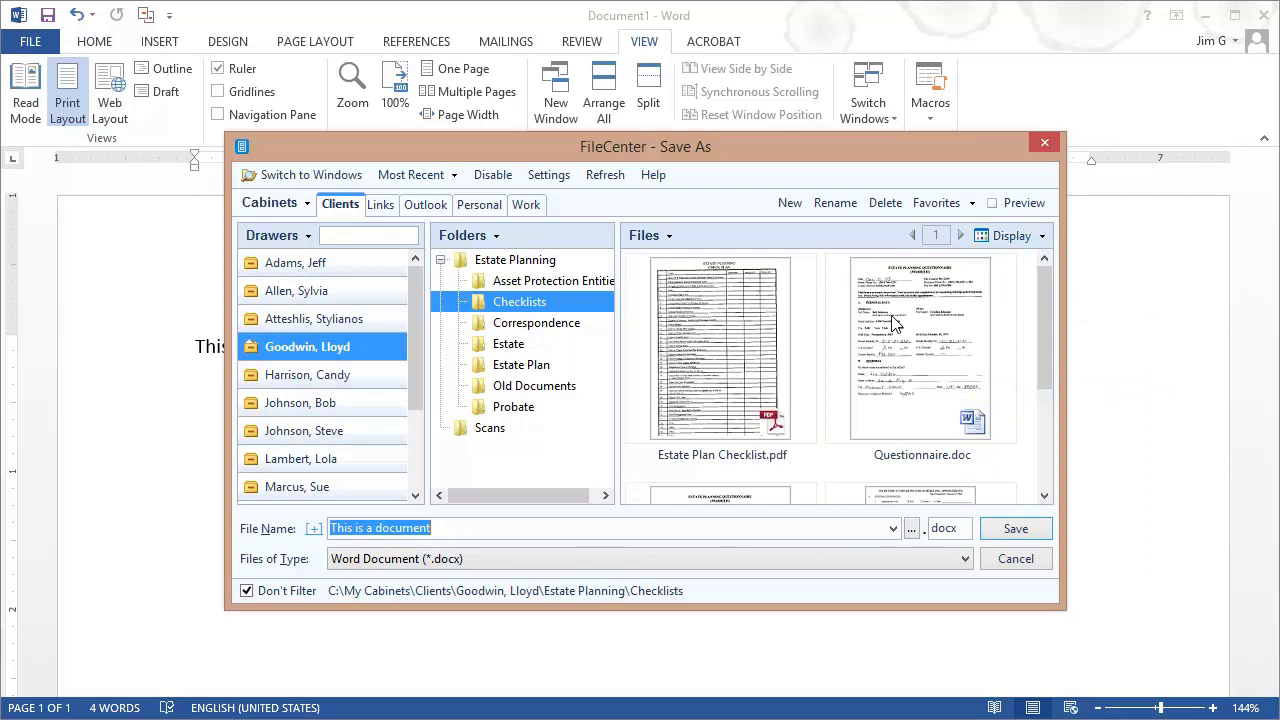
{"action": "left_click", "coordinate": [1041, 236]}
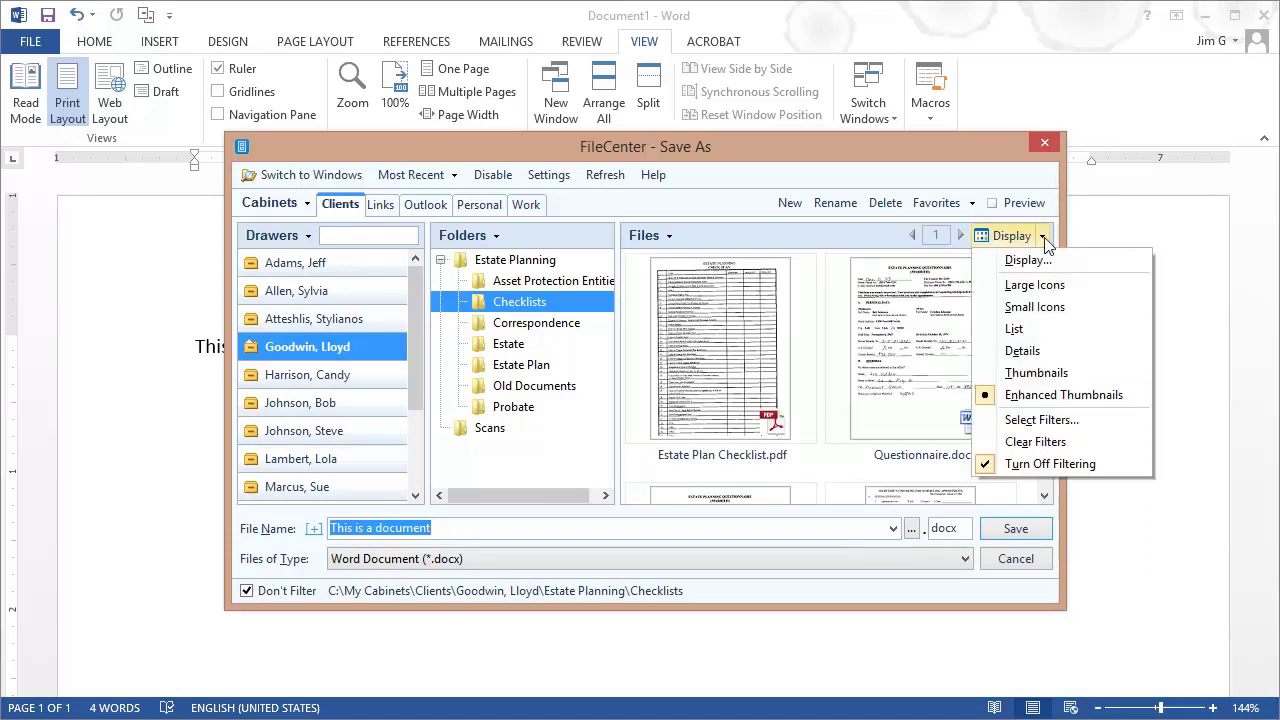
{"action": "left_click", "coordinate": [1024, 352]}
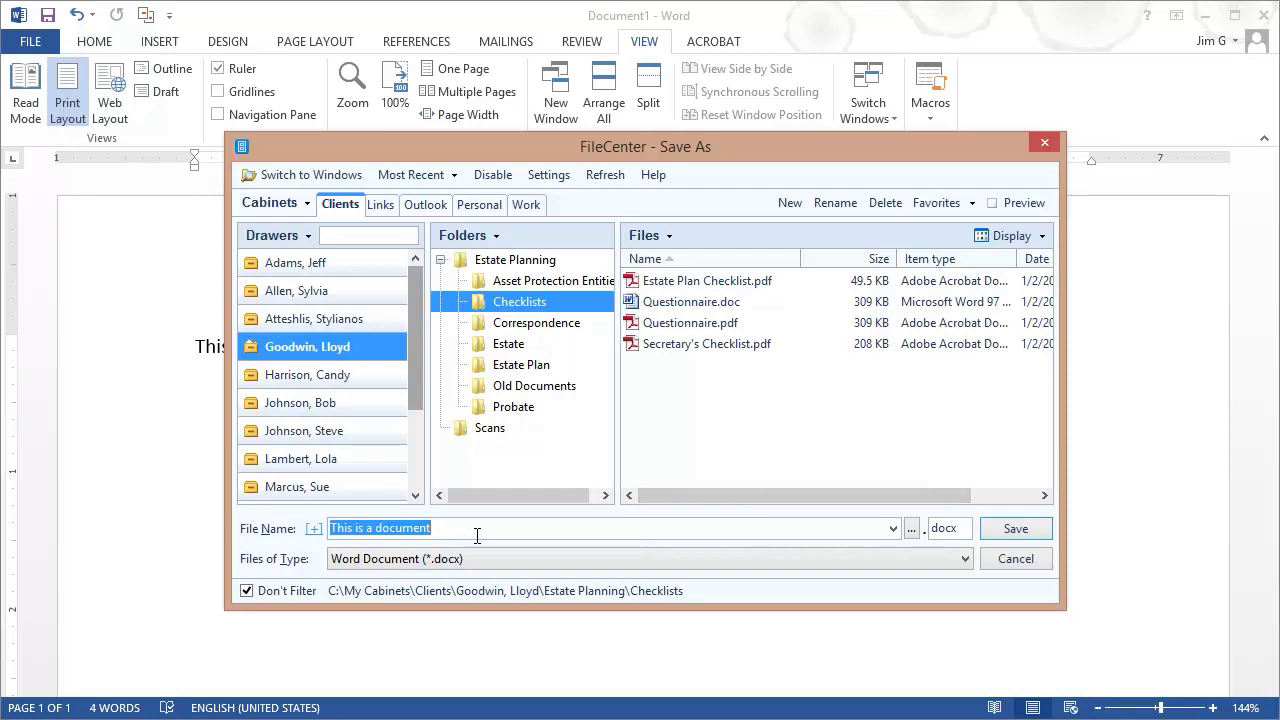
Step: Select the next client's drawer and use its suggested 'Outgoing Letter - 2014-07-09' file name
{"action": "left_click", "coordinate": [894, 529]}
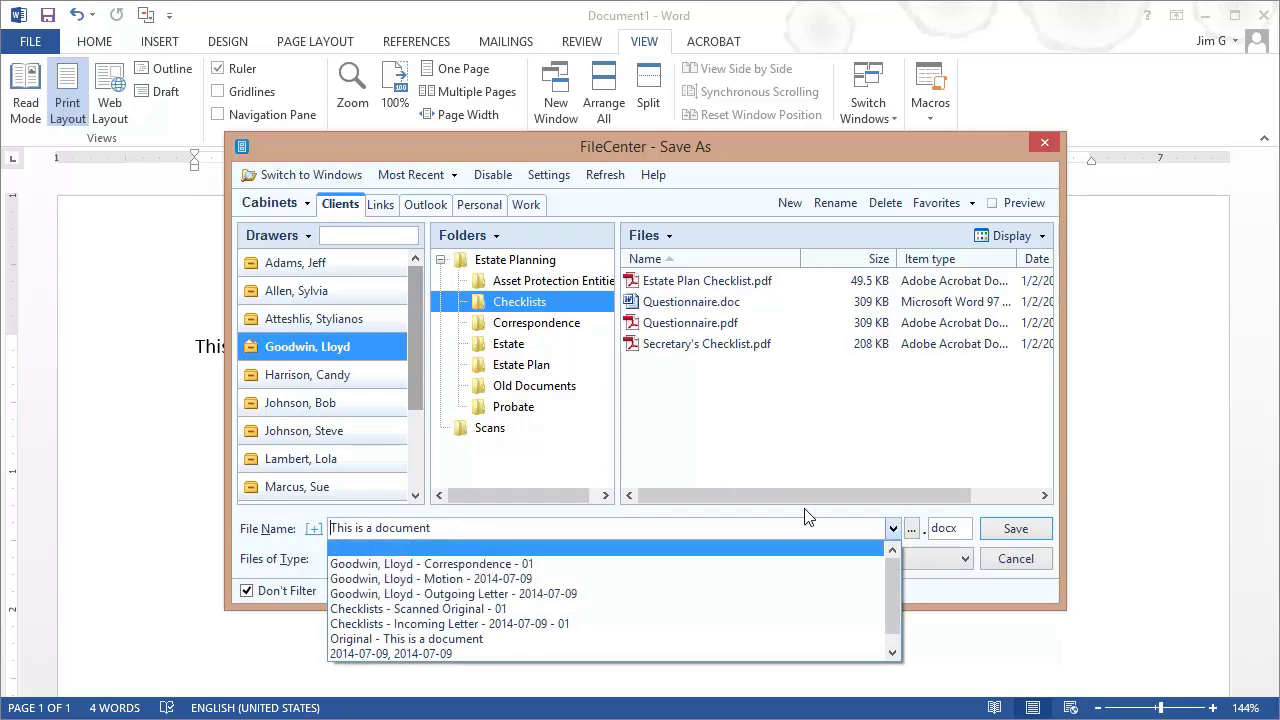
{"action": "left_click", "coordinate": [895, 533]}
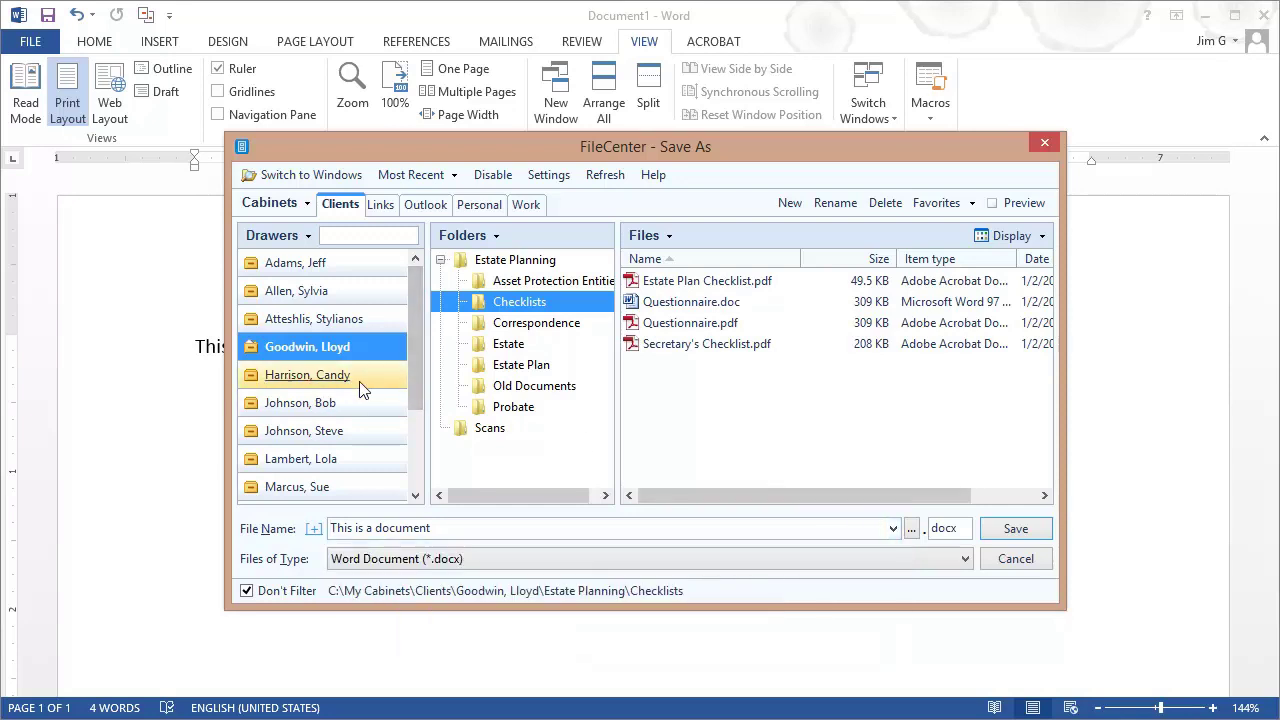
{"action": "left_click", "coordinate": [330, 374]}
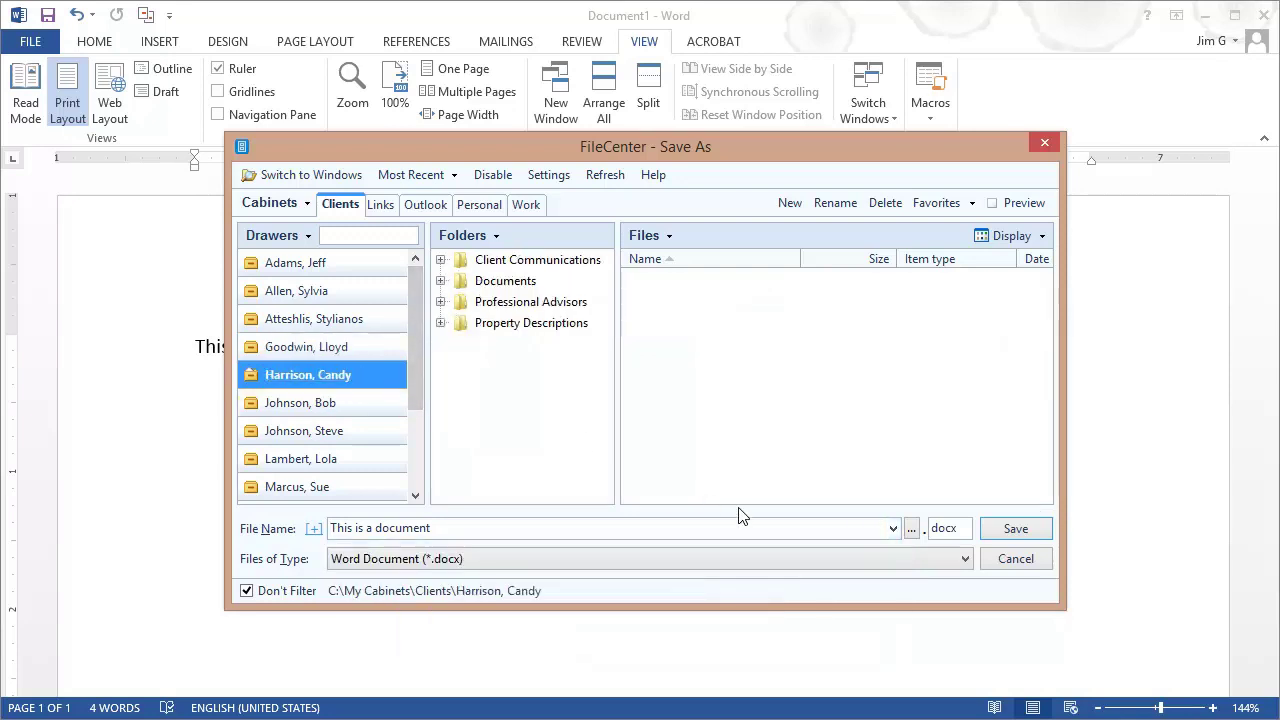
{"action": "left_click", "coordinate": [893, 530]}
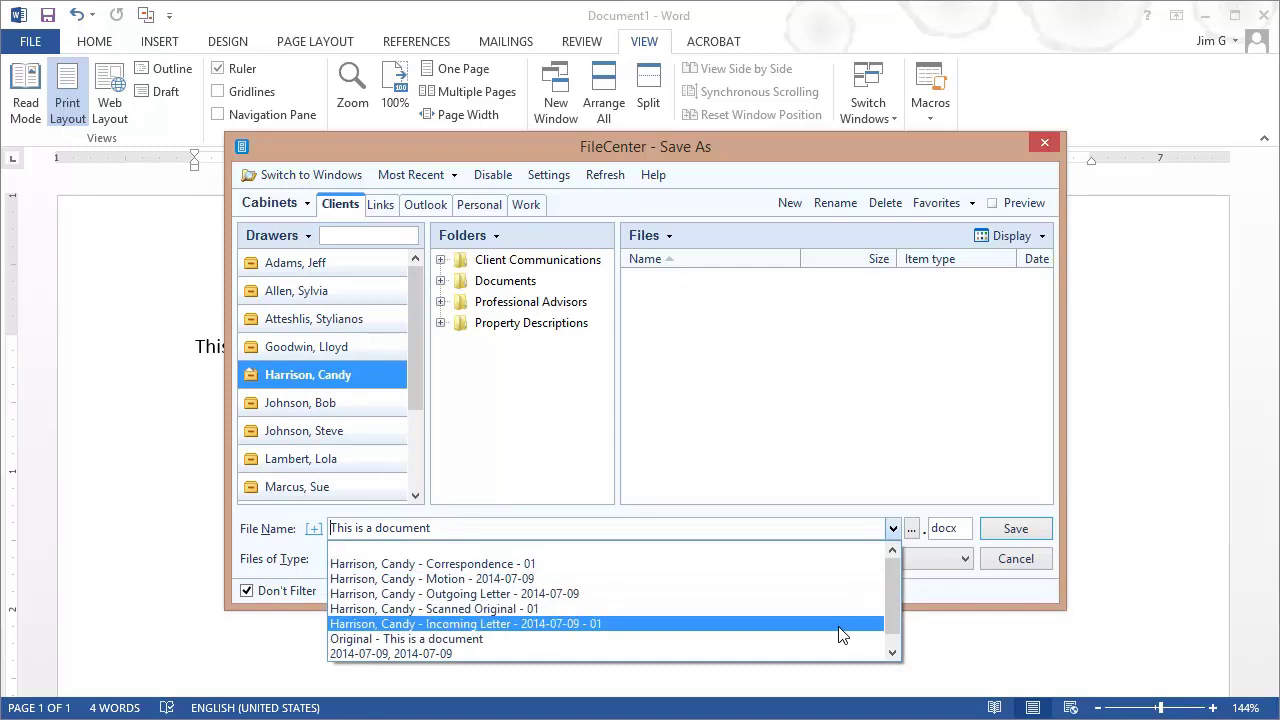
{"action": "left_click", "coordinate": [852, 476]}
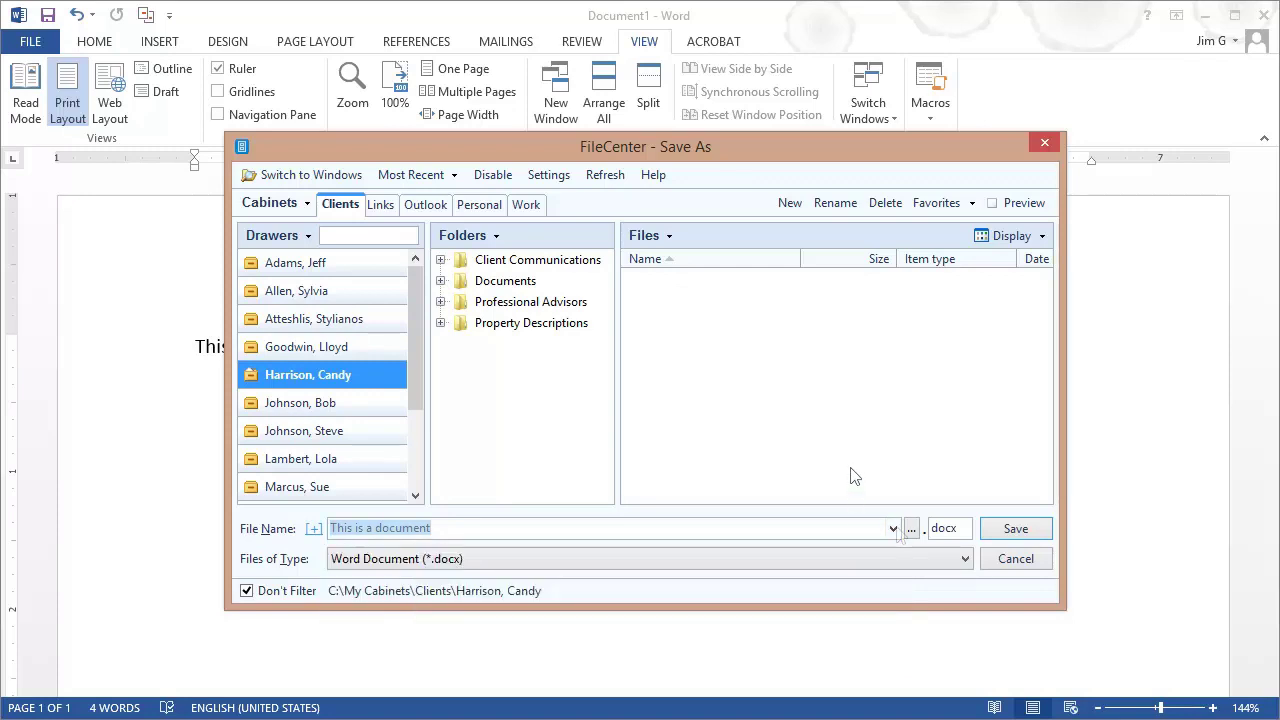
{"action": "left_click", "coordinate": [893, 530]}
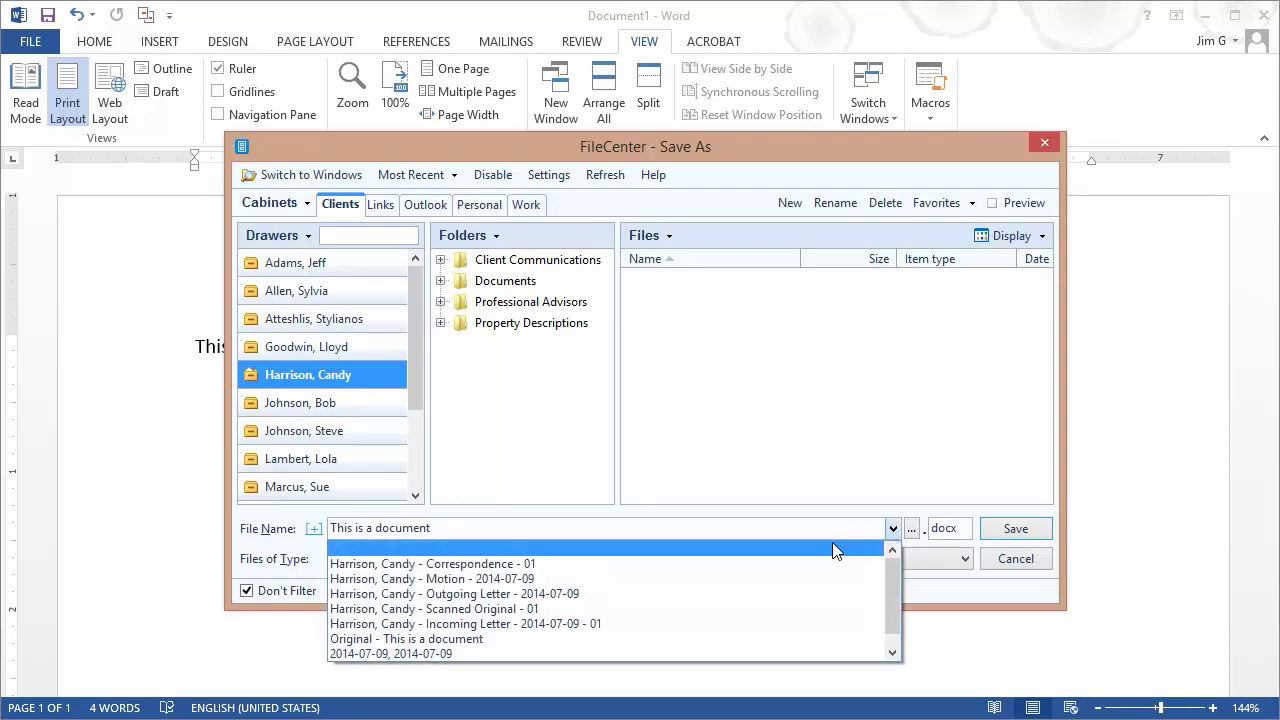
{"action": "left_click", "coordinate": [544, 594]}
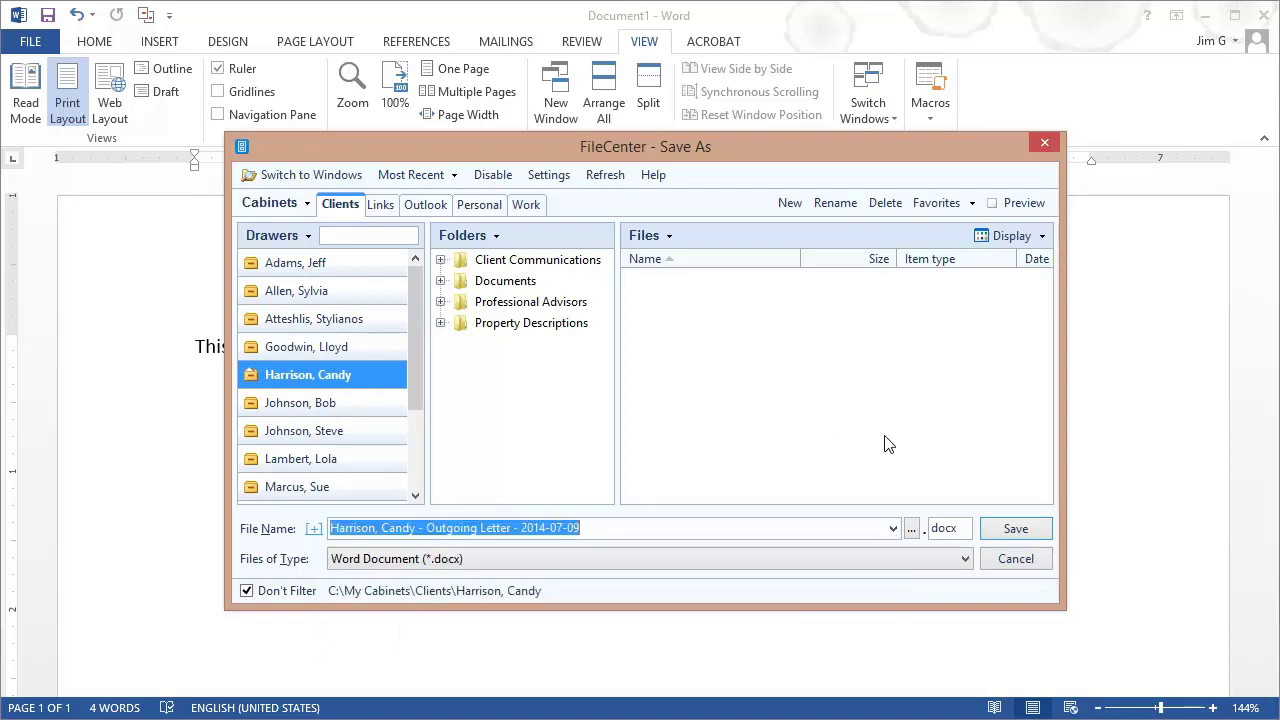
{"action": "left_click", "coordinate": [912, 530]}
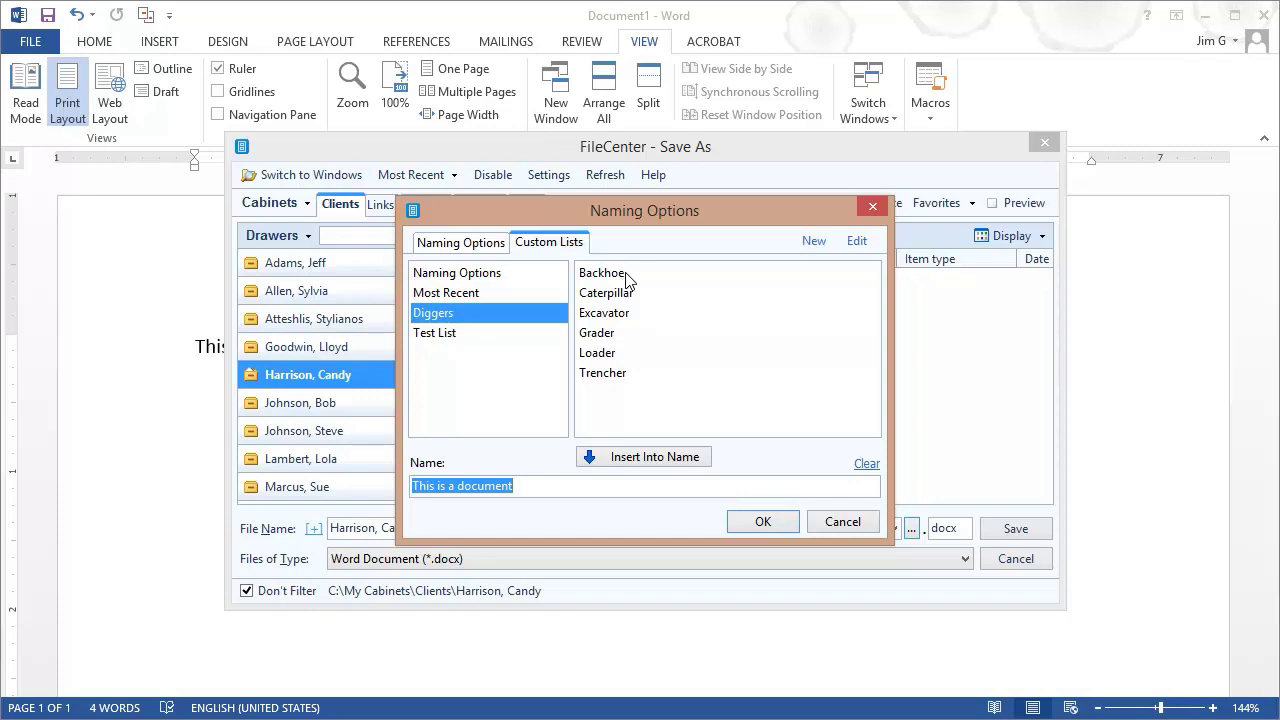
{"action": "left_click", "coordinate": [839, 525]}
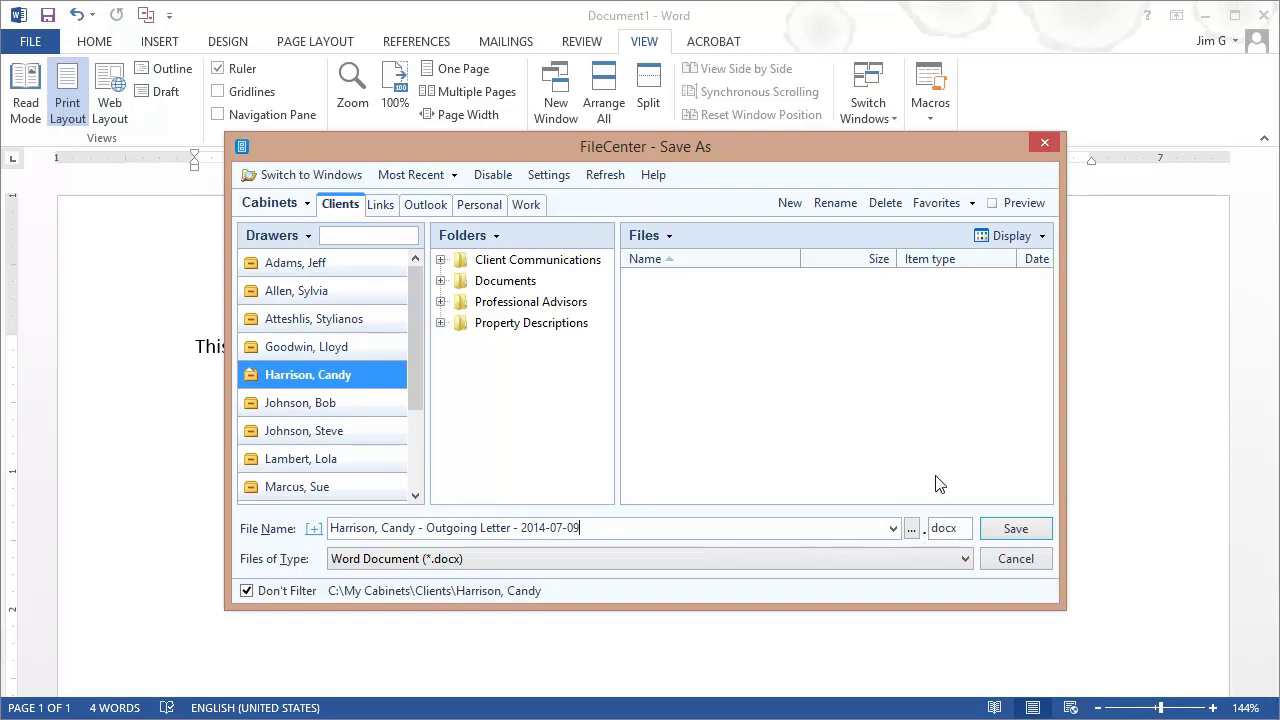
Step: Change Files of Type to Word 97-2003 Document, then to Rich Text Format (*.rtf)
{"action": "key", "text": "ctrl+a"}
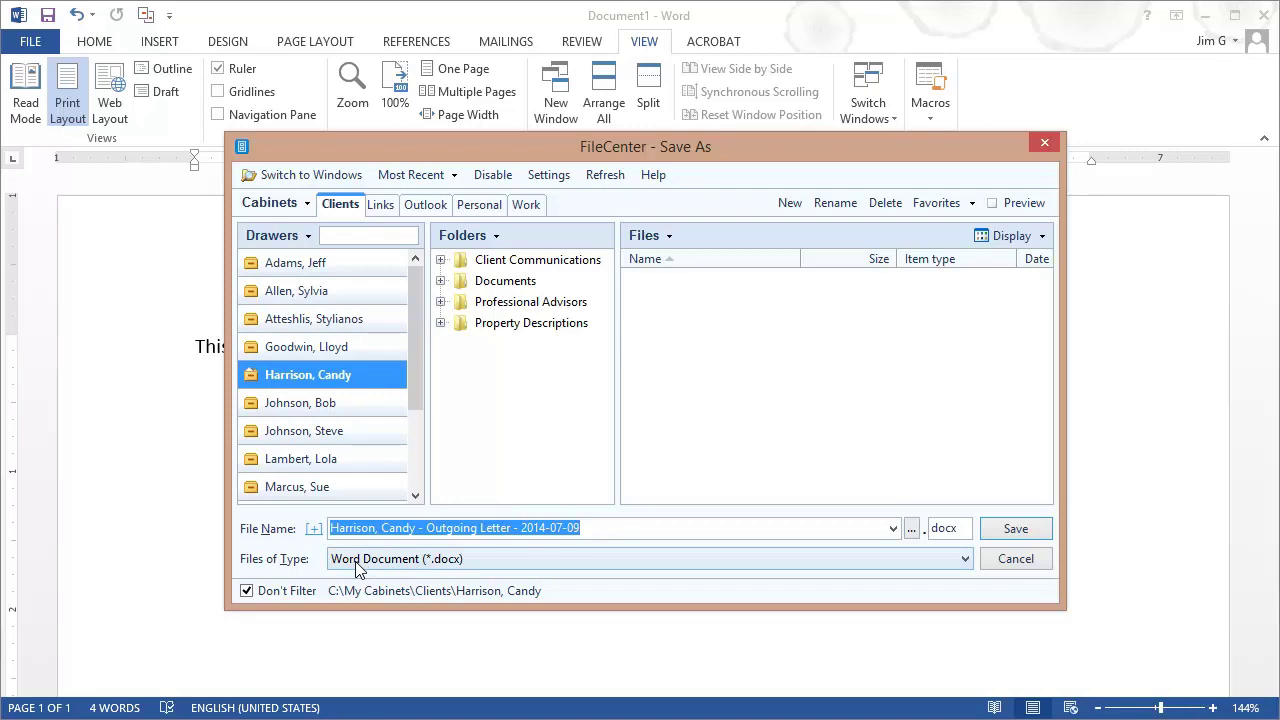
{"action": "left_click", "coordinate": [965, 560]}
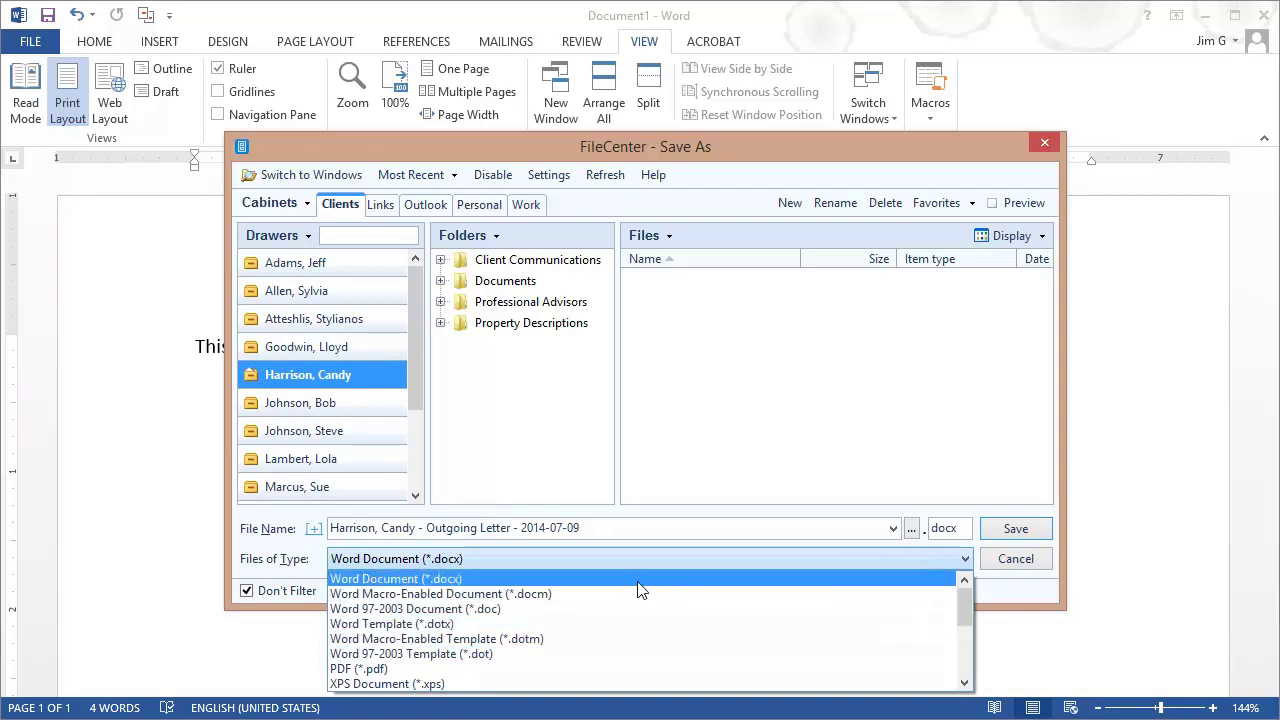
{"action": "left_click", "coordinate": [581, 604]}
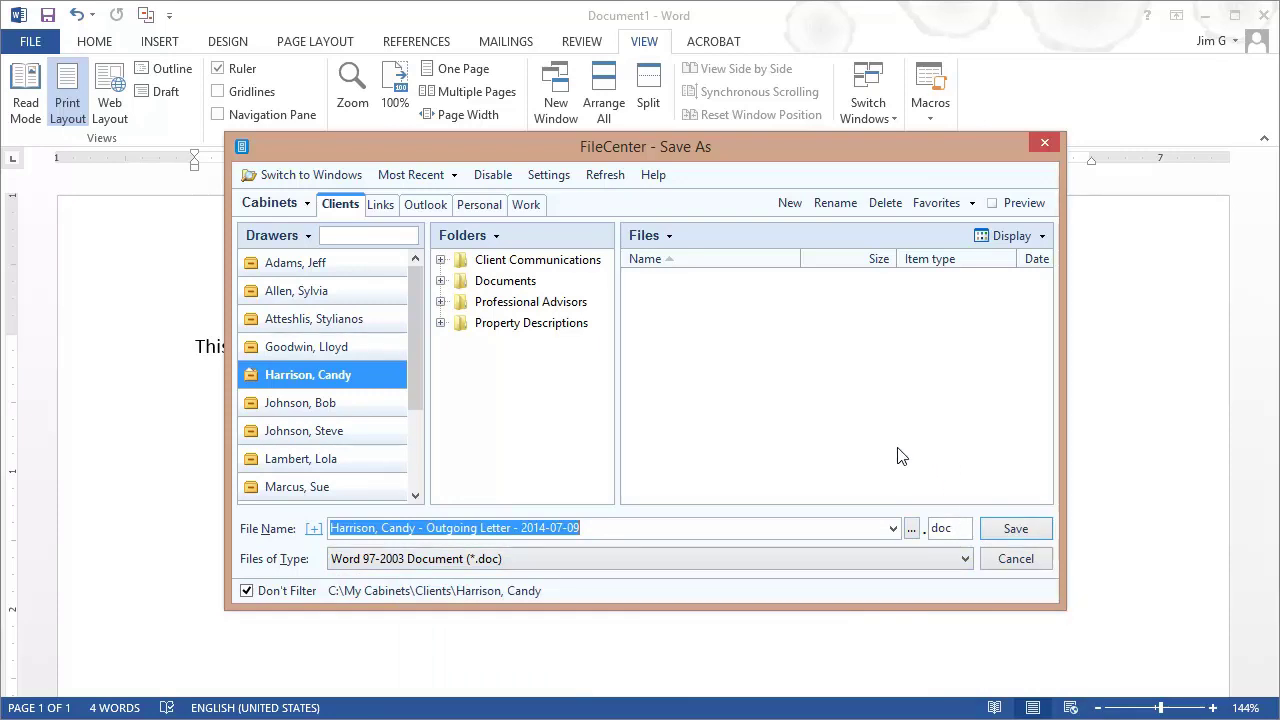
{"action": "left_click", "coordinate": [965, 563]}
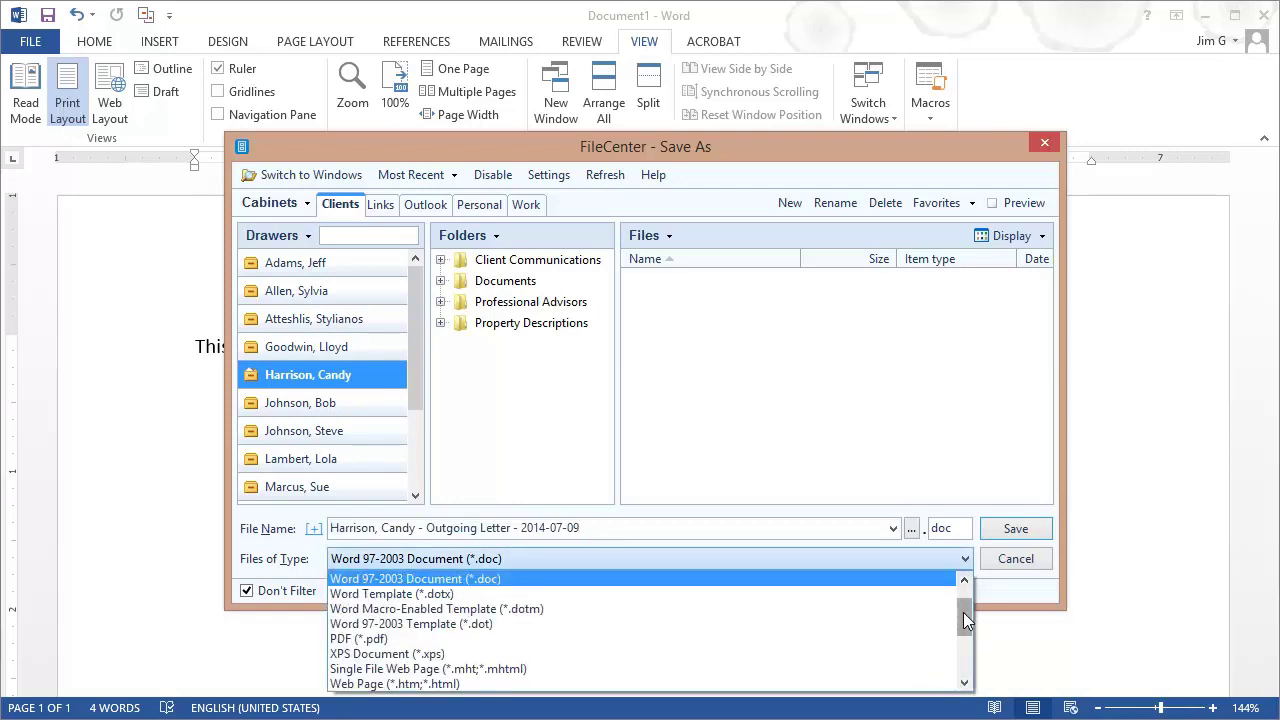
{"action": "left_click_drag", "start_coordinate": [965, 622], "coordinate": [965, 643]}
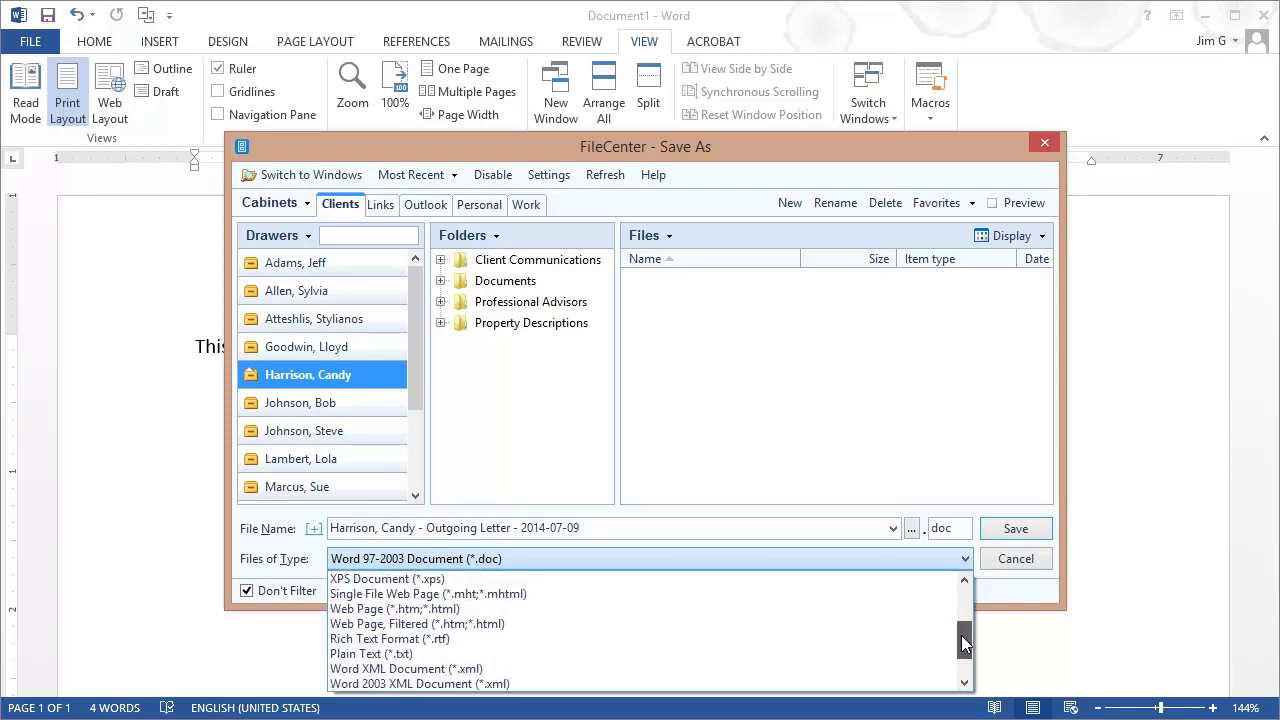
{"action": "left_click", "coordinate": [657, 638]}
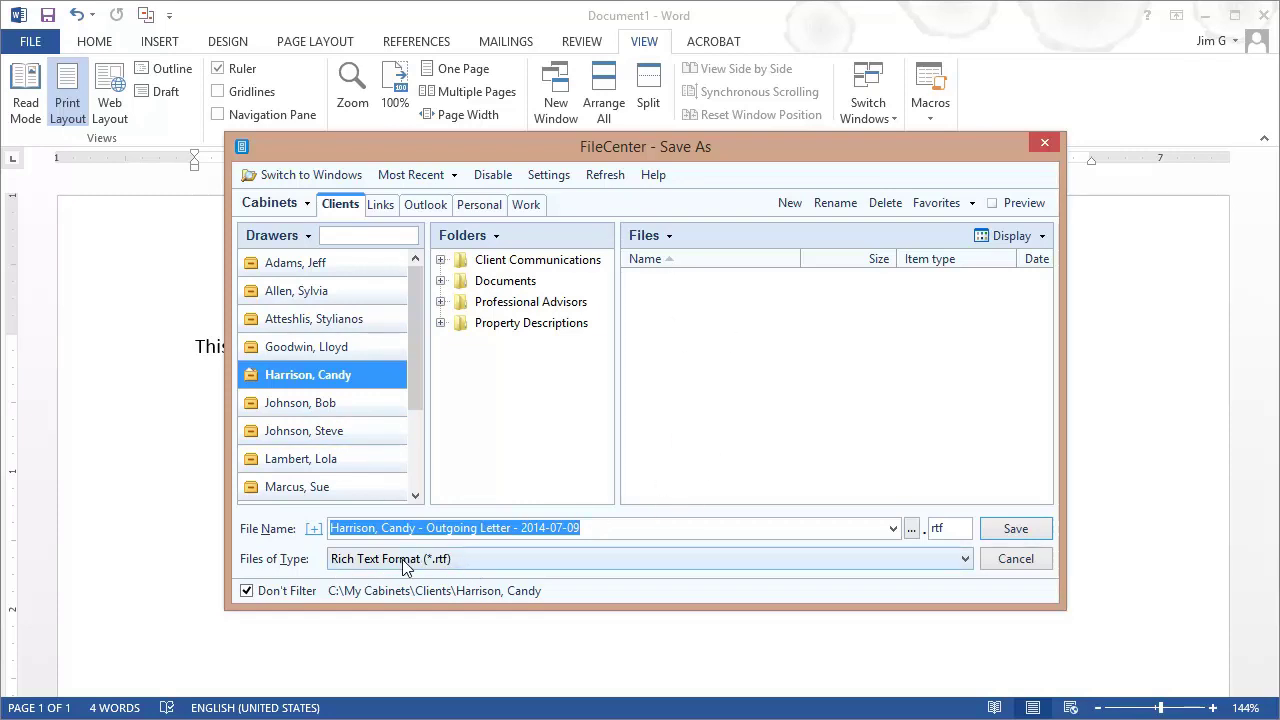
Step: Target another client's Checklists folder as Word 97-2003 Document (*.doc), with Don't Filter rechecked to list every file
{"action": "left_click", "coordinate": [338, 346]}
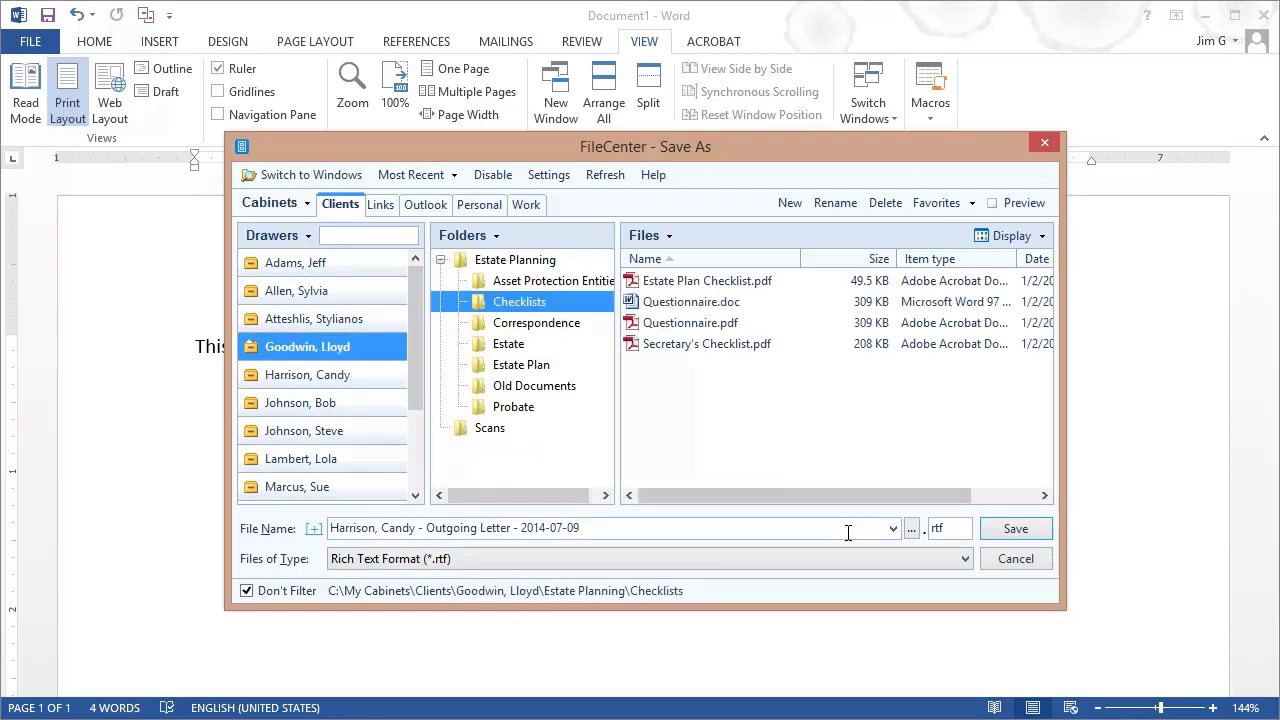
{"action": "left_click", "coordinate": [246, 590]}
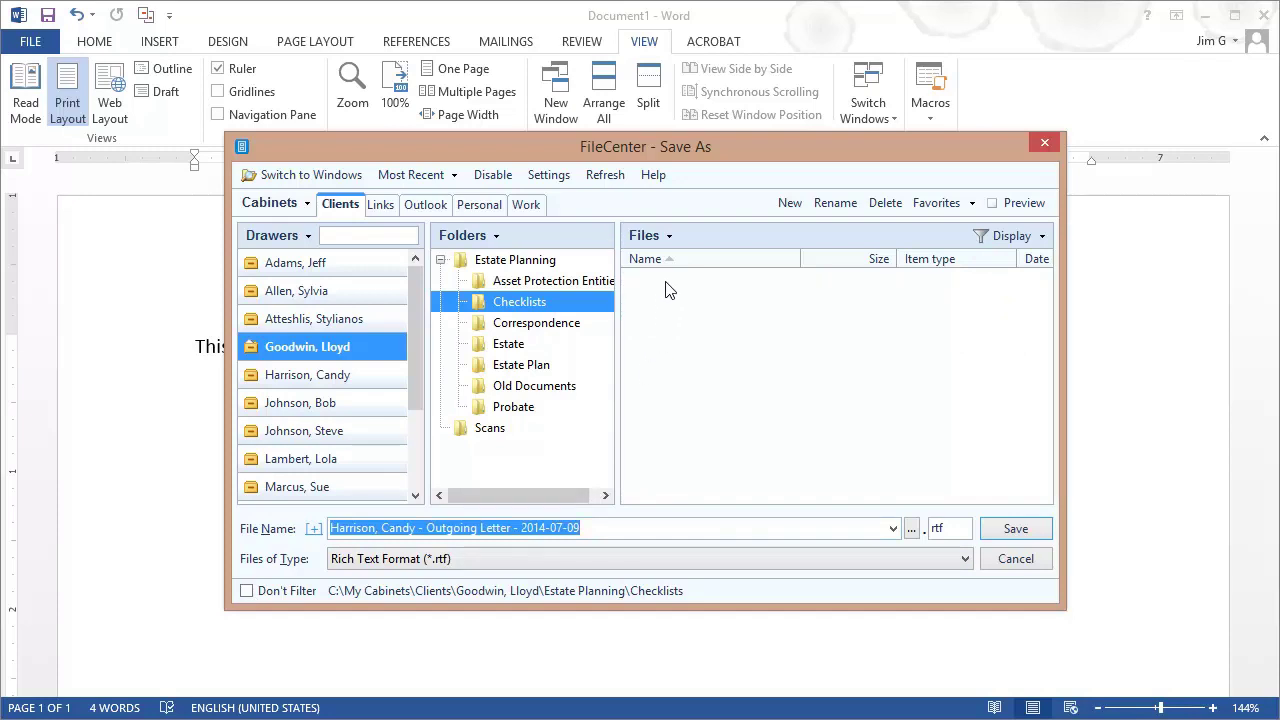
{"action": "left_click", "coordinate": [964, 559]}
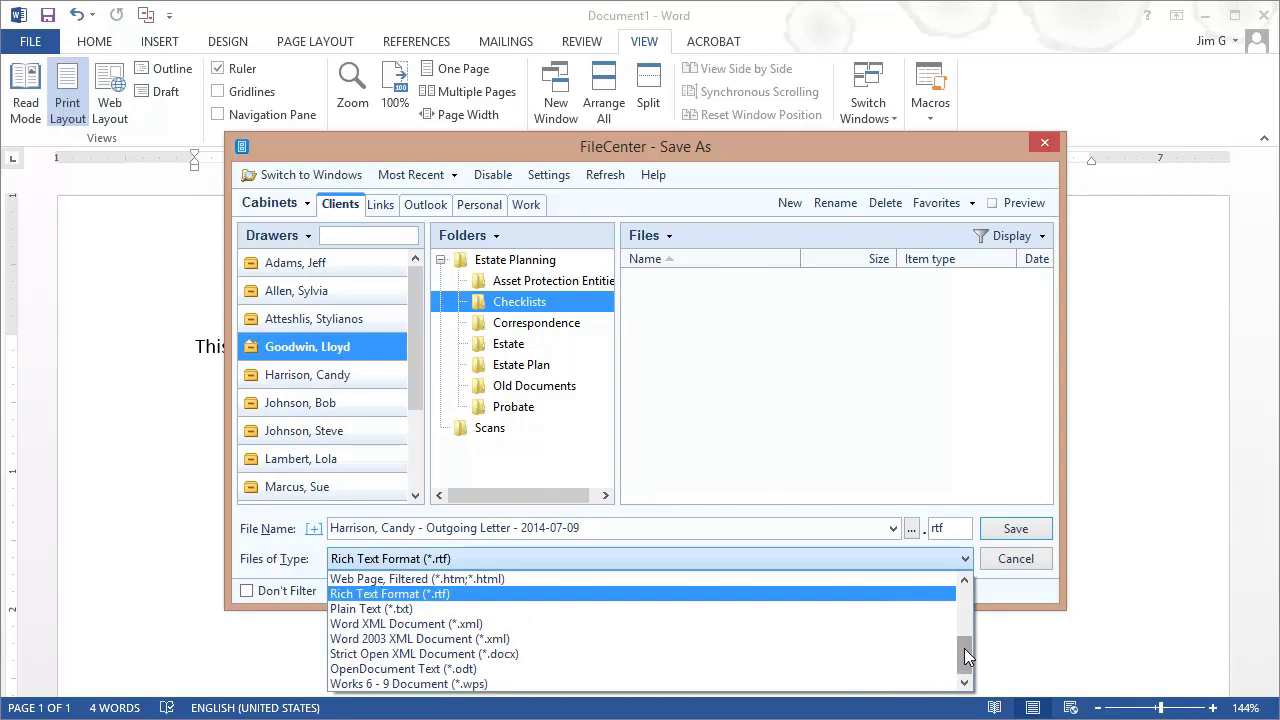
{"action": "left_click_drag", "start_coordinate": [967, 659], "coordinate": [955, 594]}
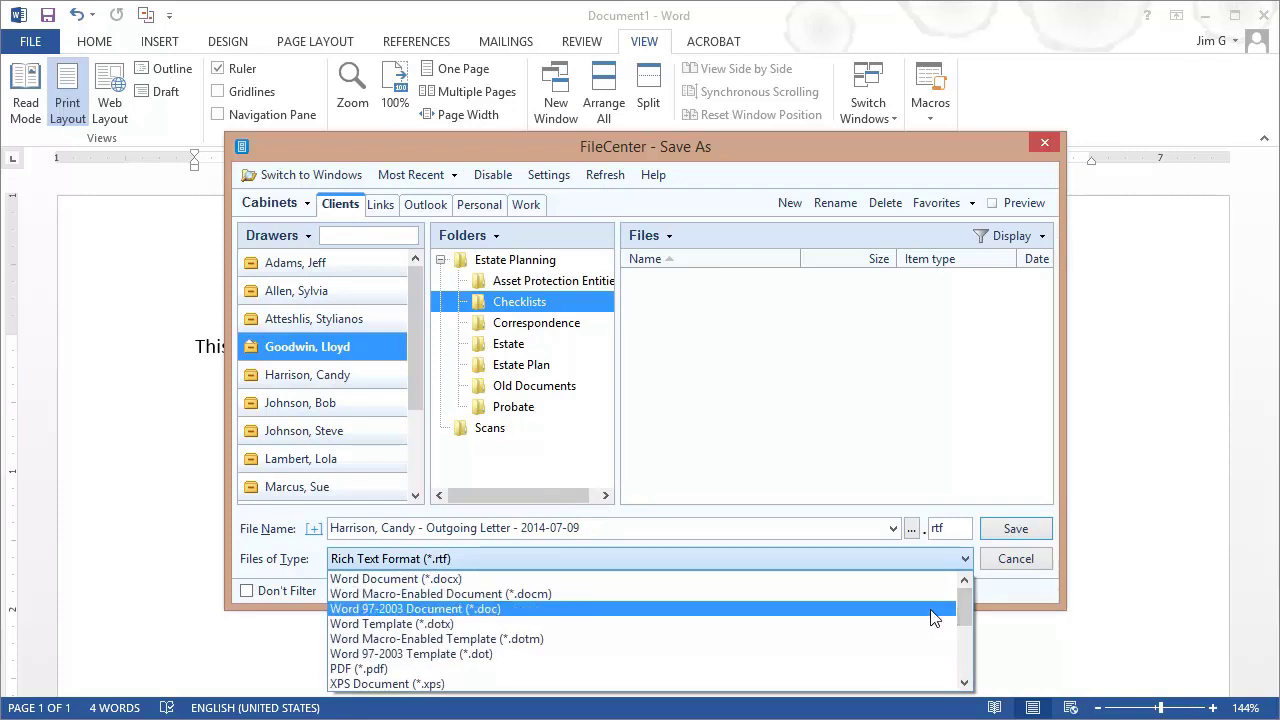
{"action": "left_click", "coordinate": [930, 610]}
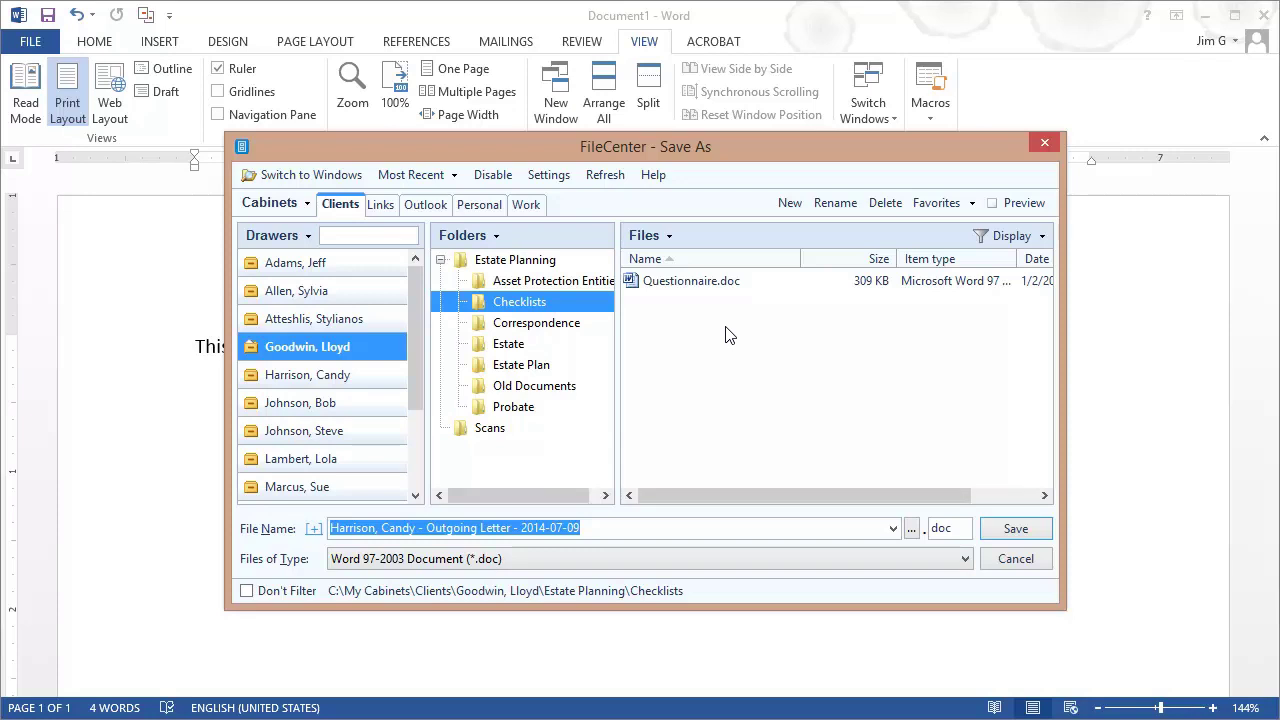
{"action": "left_click", "coordinate": [247, 591]}
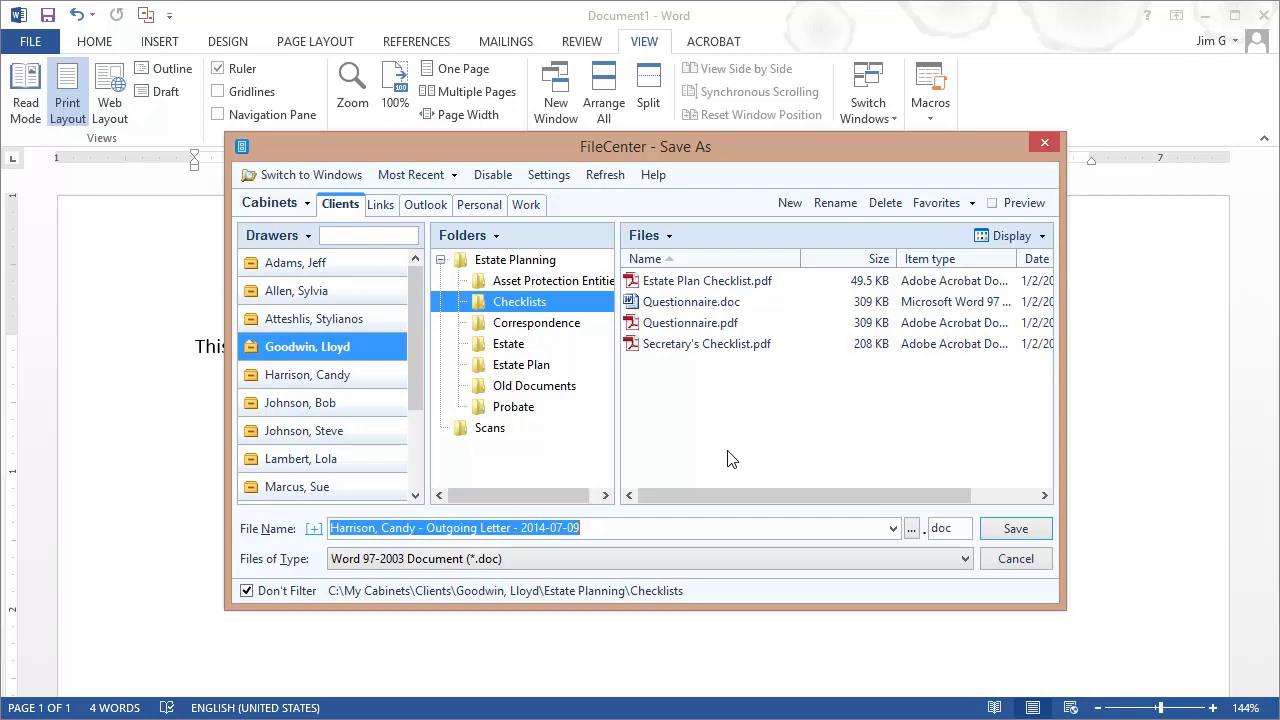
Step: Fill the File Name with 'Secretary's Checklist' by picking that file in the folder
{"action": "left_click", "coordinate": [674, 350]}
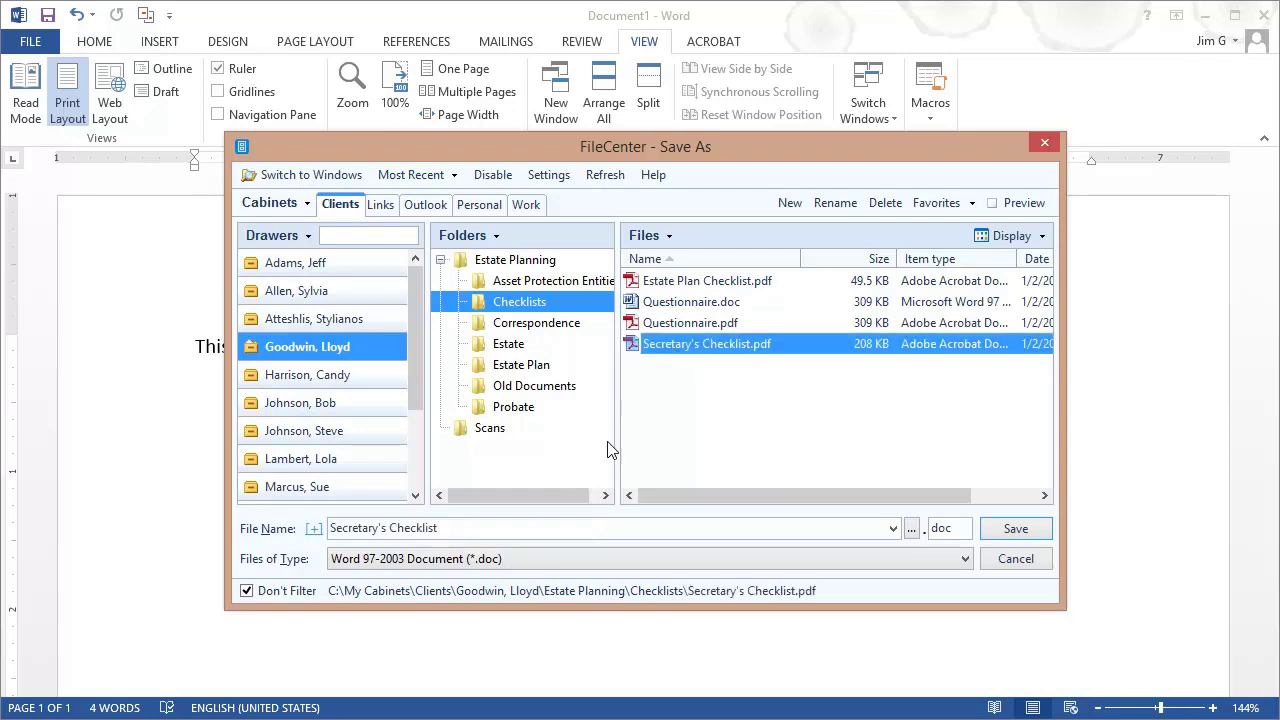
{"action": "left_click", "coordinate": [471, 529]}
{"action": "left_click", "coordinate": [472, 528]}
{"action": "type", "text": "2"}
{"action": "left_click", "coordinate": [676, 282]}
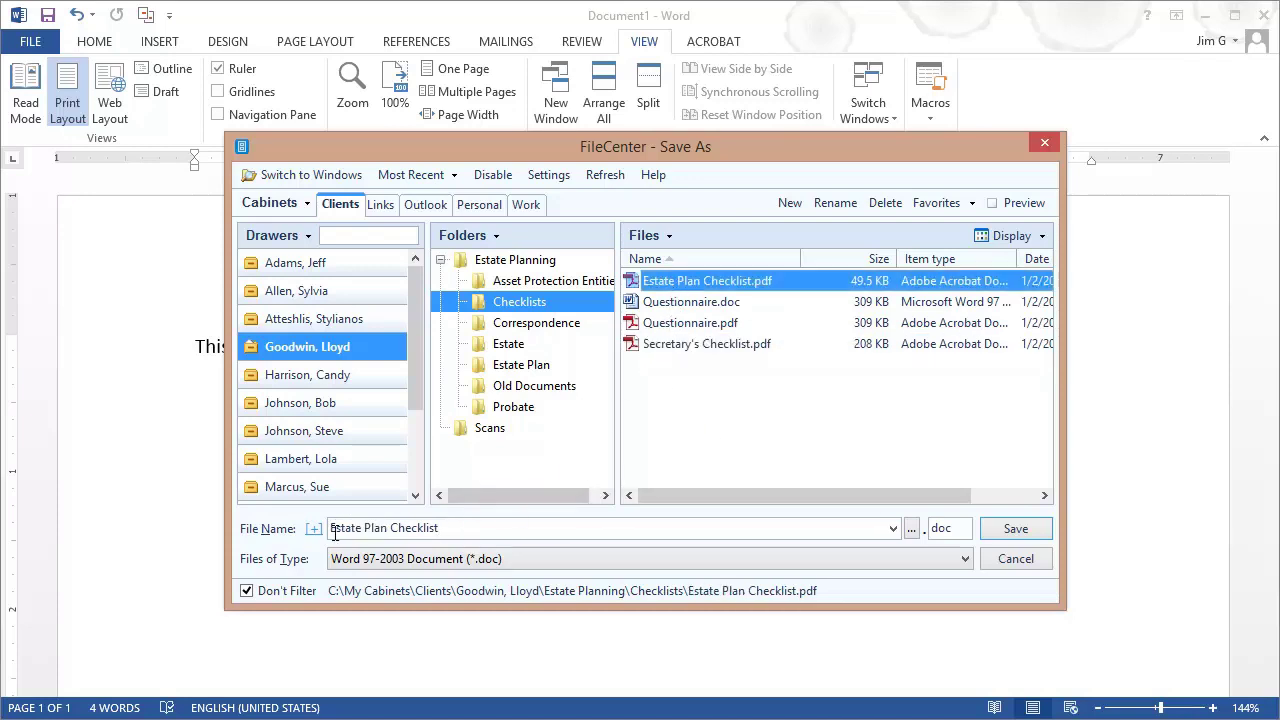
{"action": "left_click", "coordinate": [675, 304]}
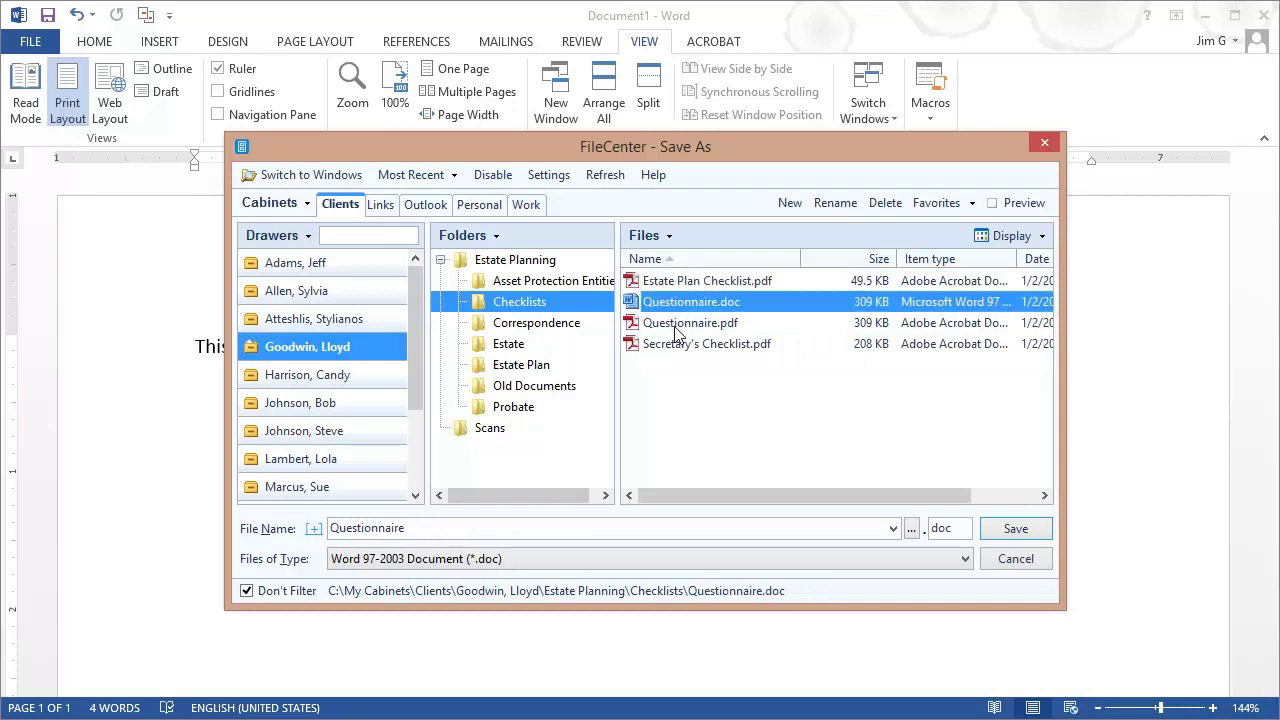
{"action": "left_click", "coordinate": [675, 325]}
{"action": "left_click", "coordinate": [678, 346]}
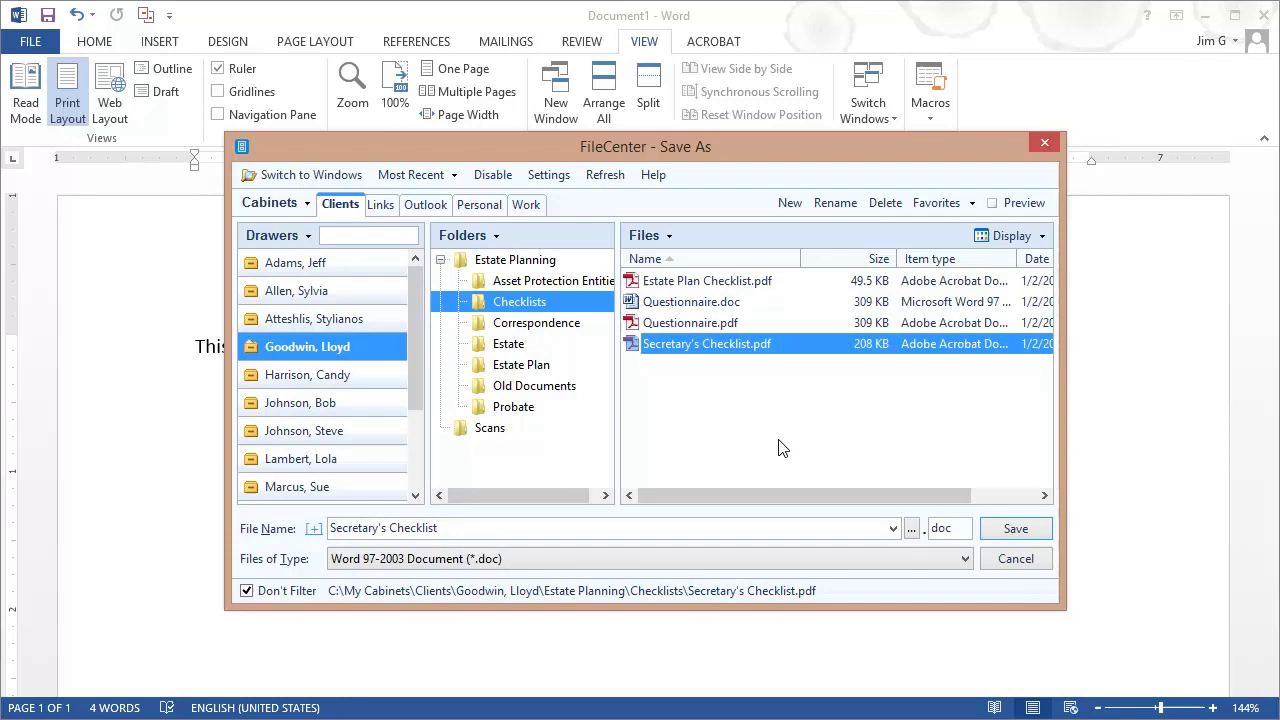
Step: Append ' - Revised' and save as 'Secretary's Checklist - Revised.doc'
{"action": "left_click", "coordinate": [667, 528]}
{"action": "left_click", "coordinate": [667, 528]}
{"action": "type", "text": "- Revised"}
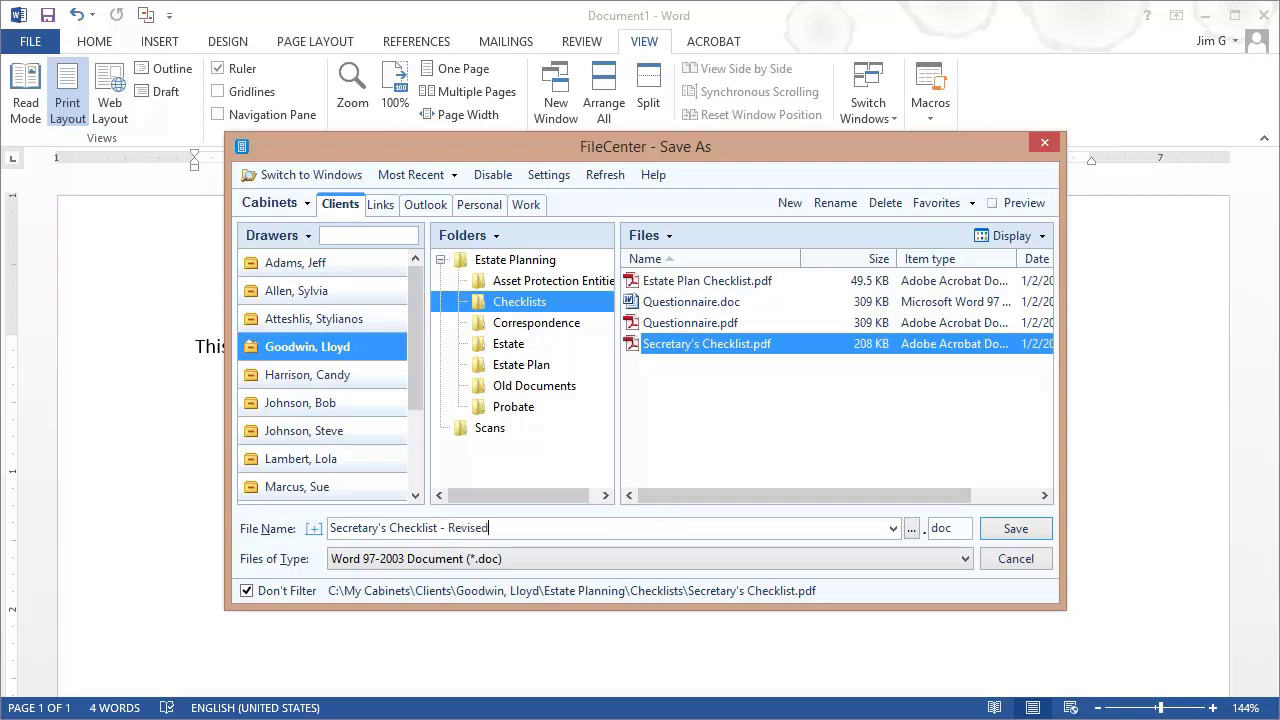
{"action": "left_click", "coordinate": [1014, 527]}
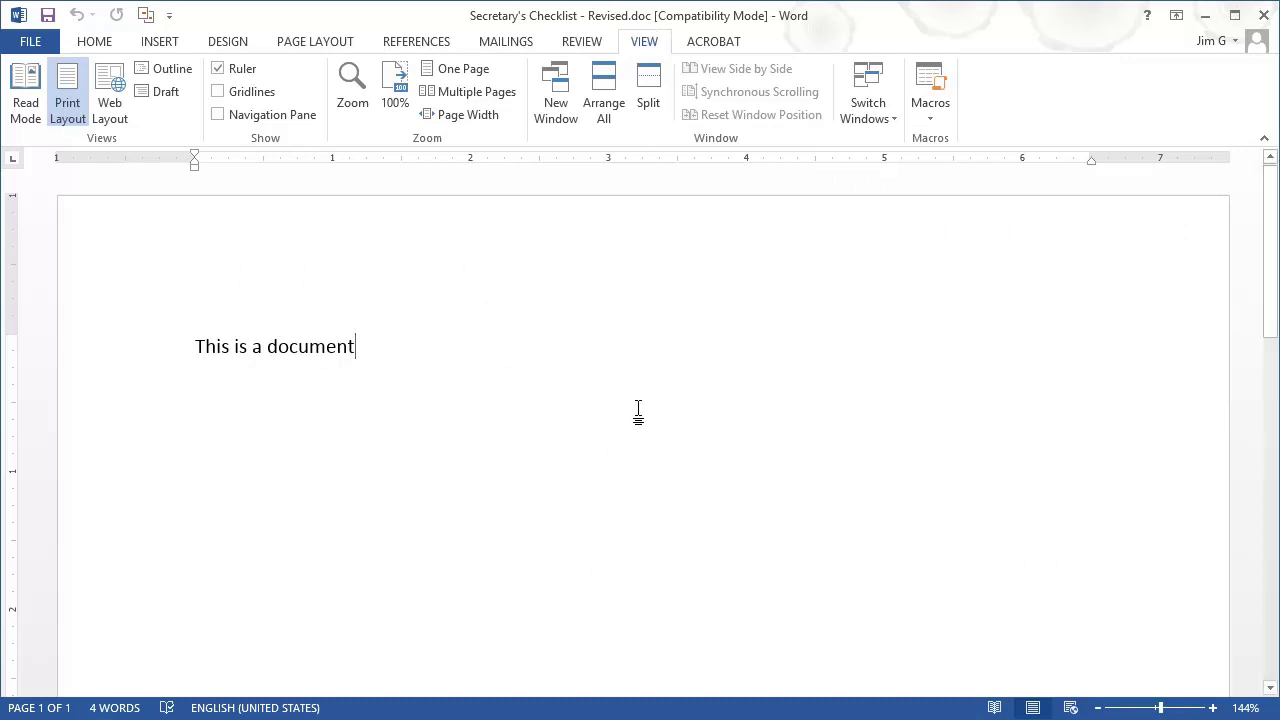
{"action": "key", "text": "alt+F4"}
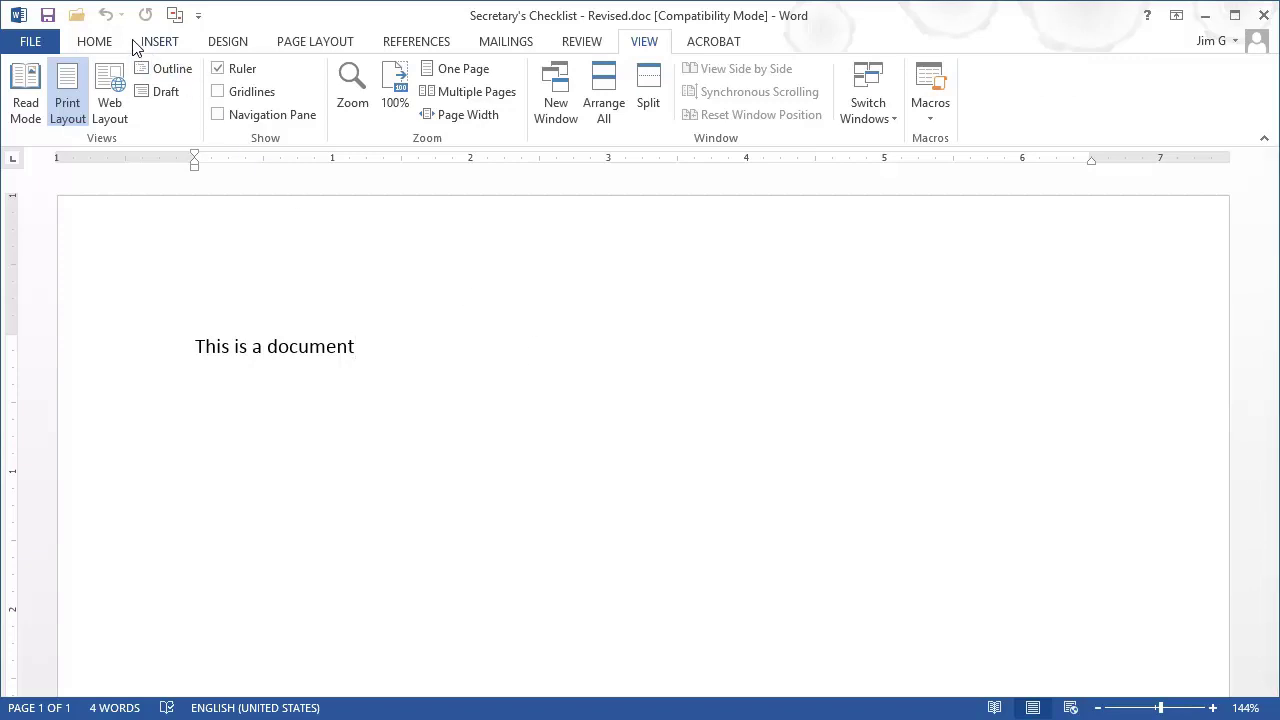
Step: Open a file from Word through FileCenter and show its Most Recent folders list
{"action": "left_click", "coordinate": [76, 16]}
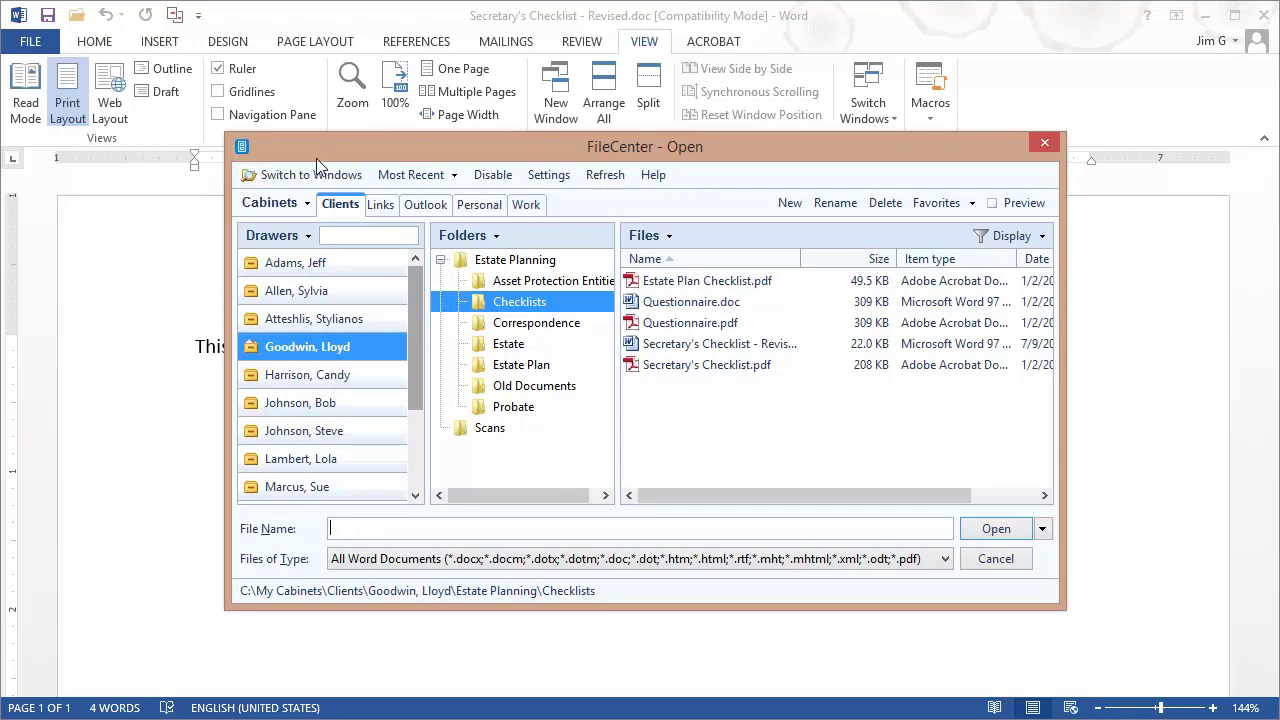
{"action": "left_click", "coordinate": [452, 177]}
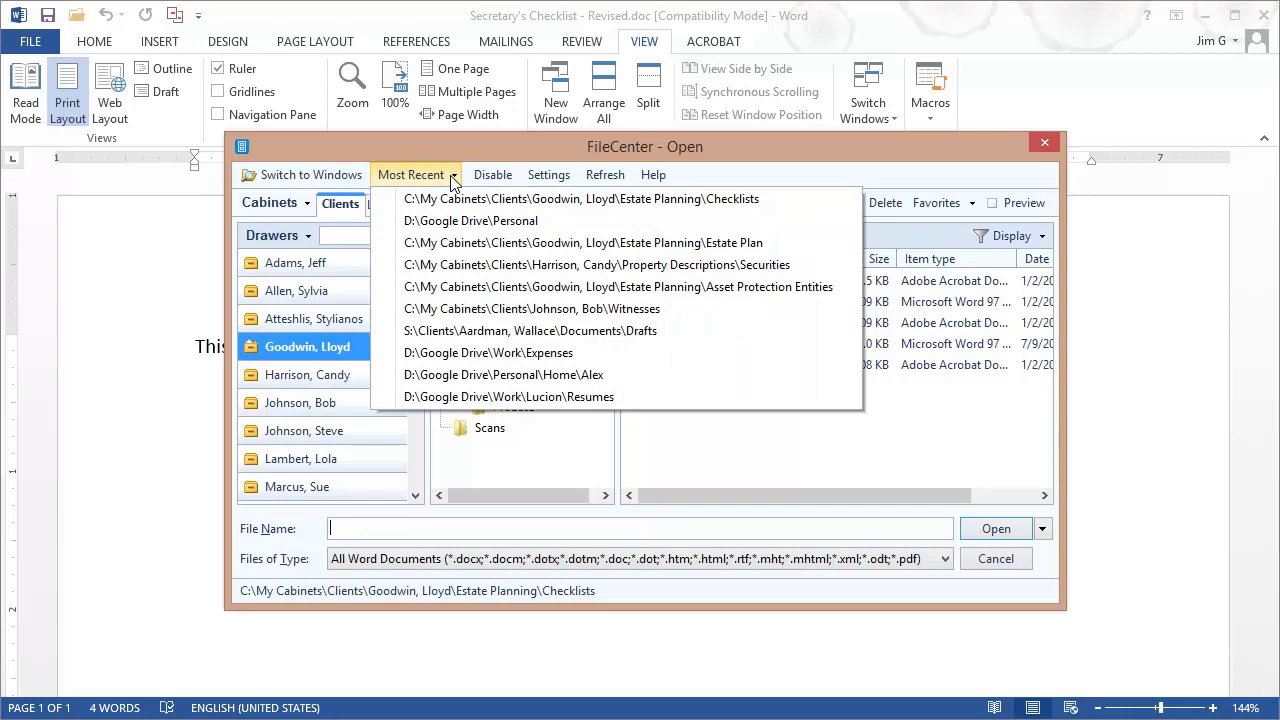
Step: Close the Most Recent list so the Checklists folder's five files show again
{"action": "left_click", "coordinate": [451, 176]}
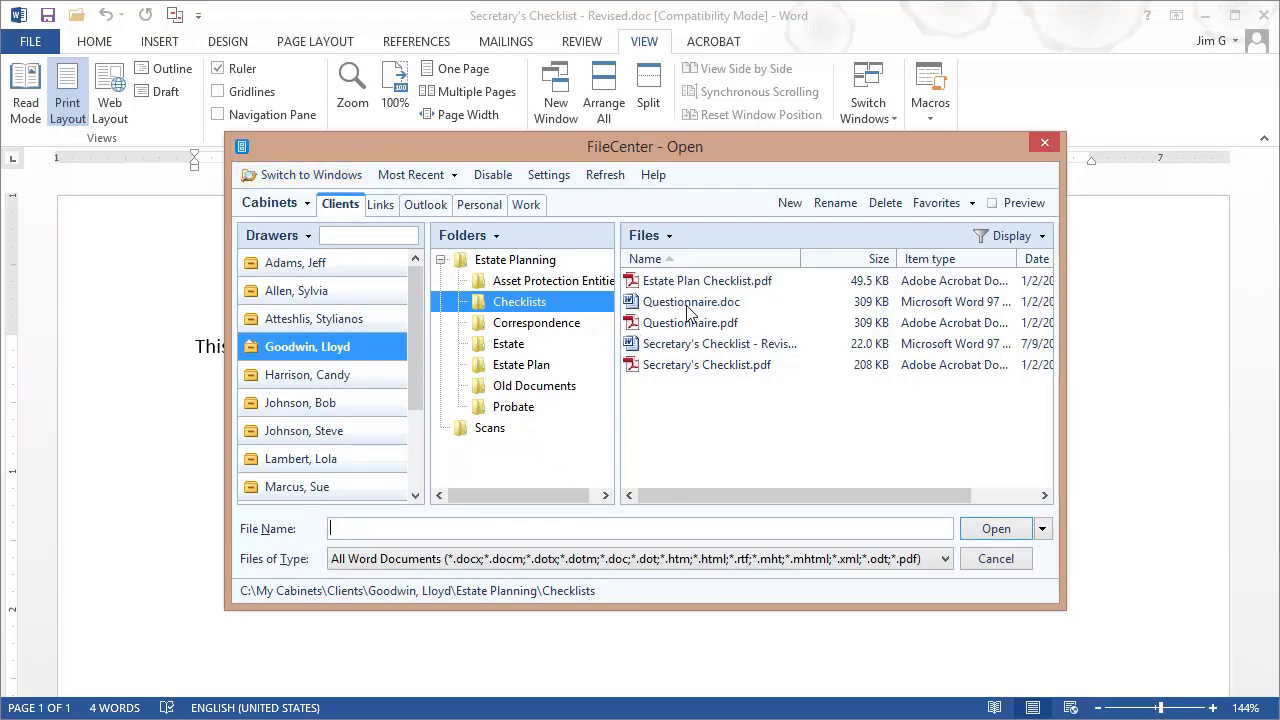
Step: Switch to the standard Windows Open dialog, move it up-left, and scroll its navigation pane
{"action": "left_click", "coordinate": [294, 176]}
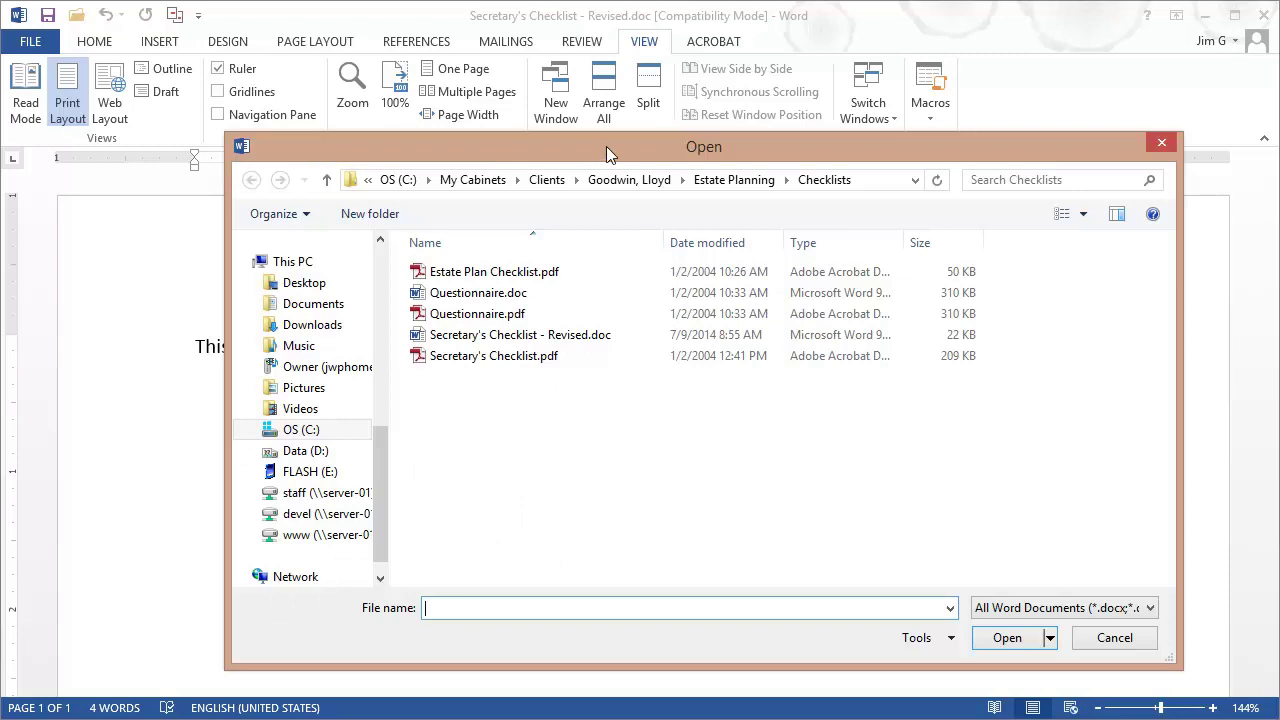
{"action": "left_click_drag", "start_coordinate": [602, 144], "coordinate": [571, 114]}
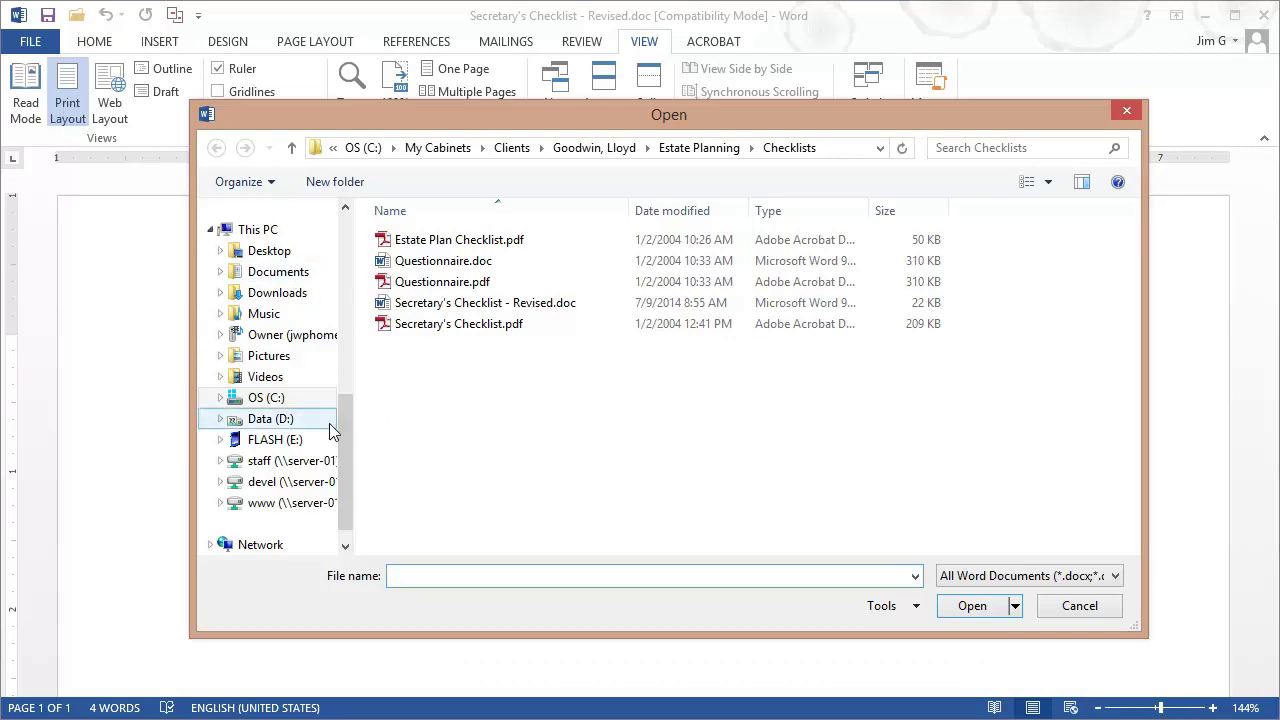
{"action": "left_click_drag", "start_coordinate": [341, 430], "coordinate": [344, 381]}
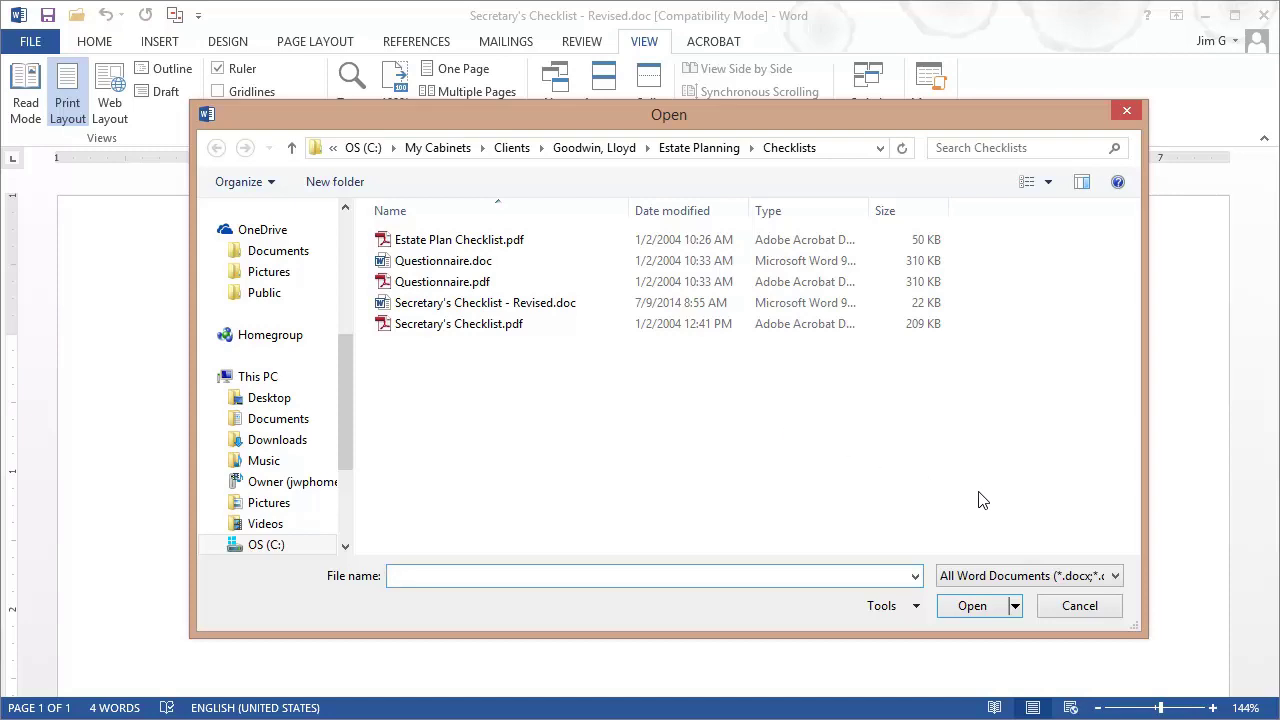
Step: Dismiss the current Open dialog, then reopen it from the Quick Access Toolbar's Open icon
{"action": "left_click", "coordinate": [1078, 605]}
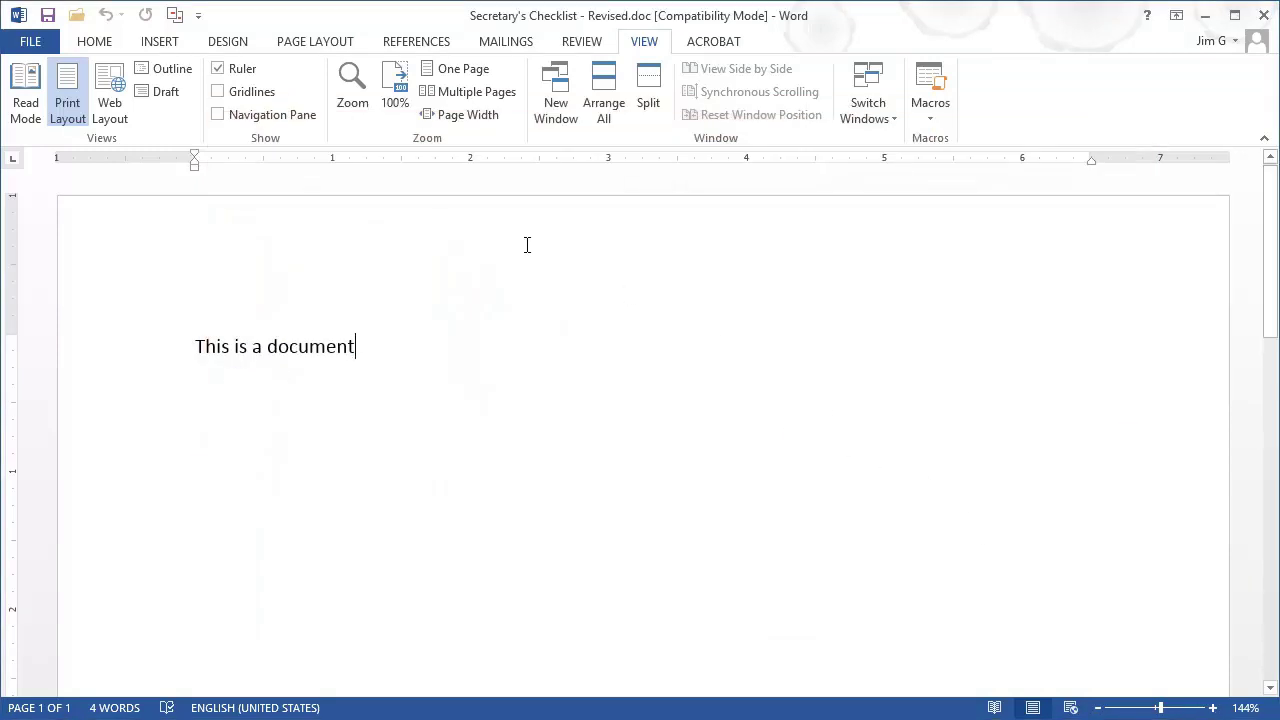
{"action": "left_click", "coordinate": [76, 15]}
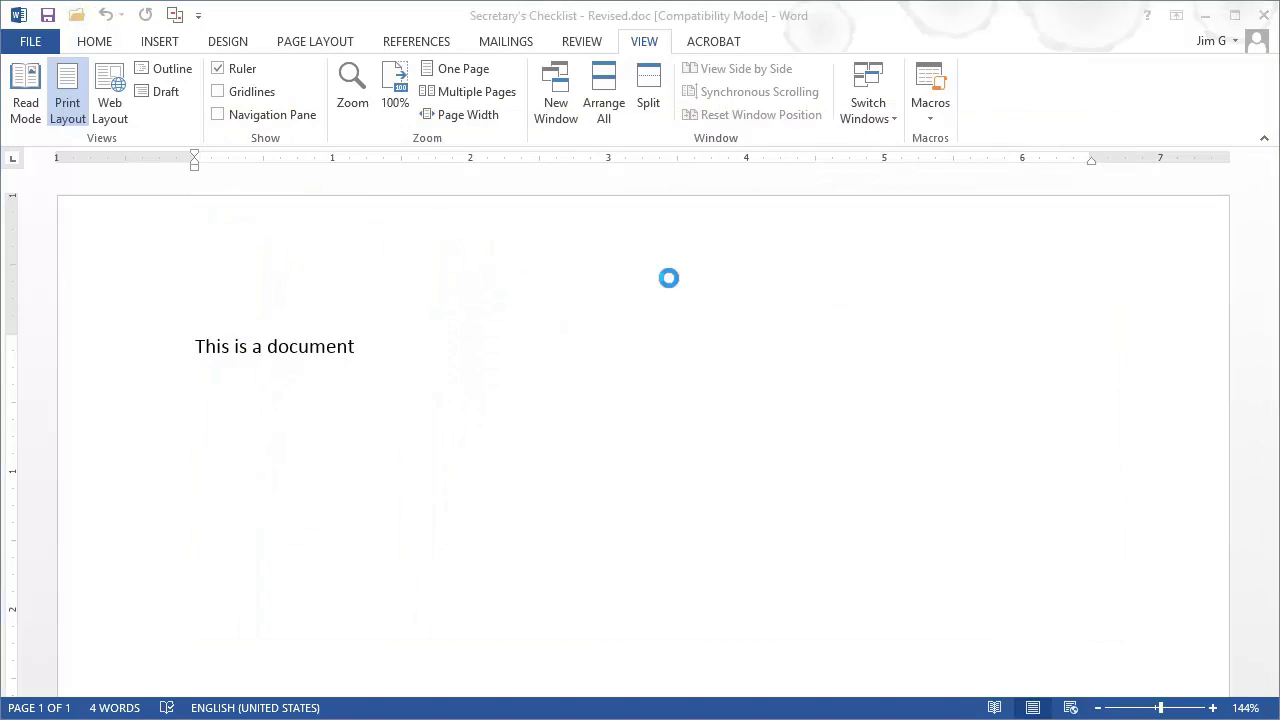